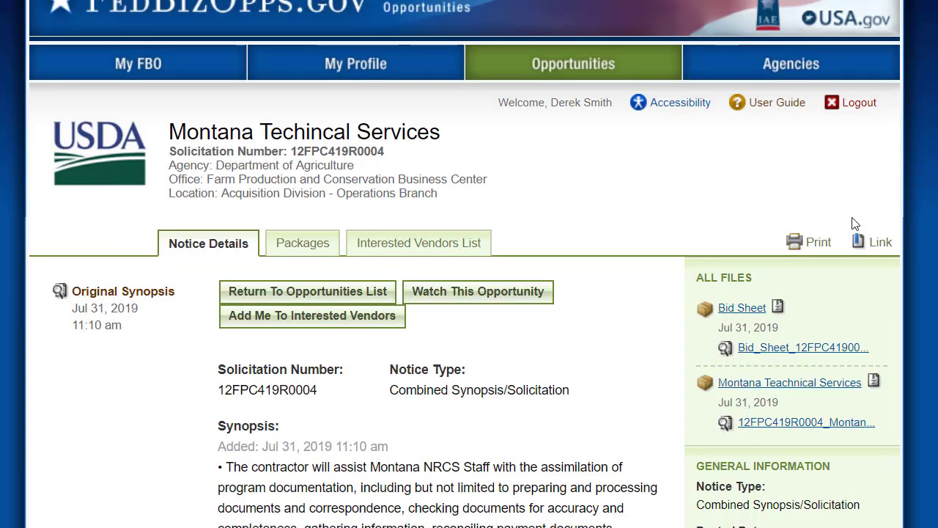
# - Review the Montana Techincal Services notice, including its synopsis, response date, set-aside, NAICS code and attached files
pyautogui.scroll(-15, 831, 218)
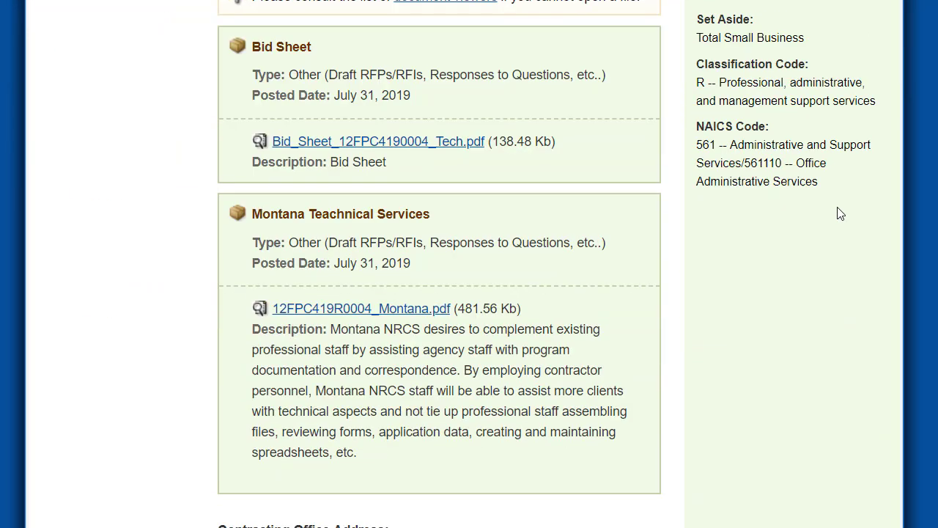
pyautogui.scroll(15, 834, 208)
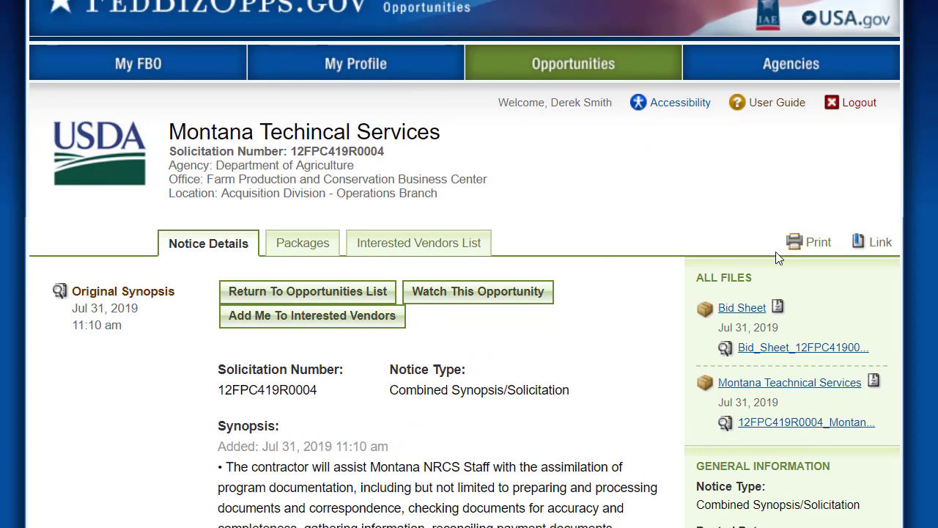
pyautogui.scroll(-3, 778, 256)
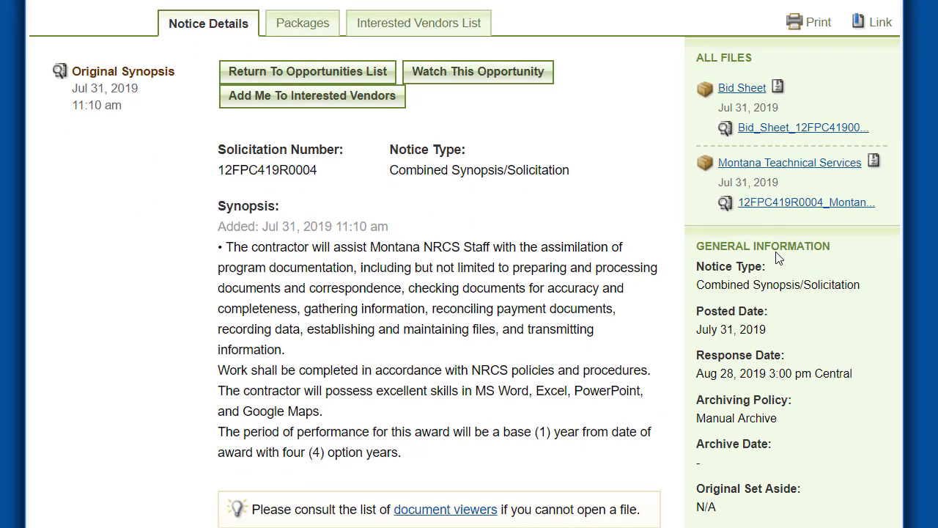
pyautogui.scroll(-3, 778, 334)
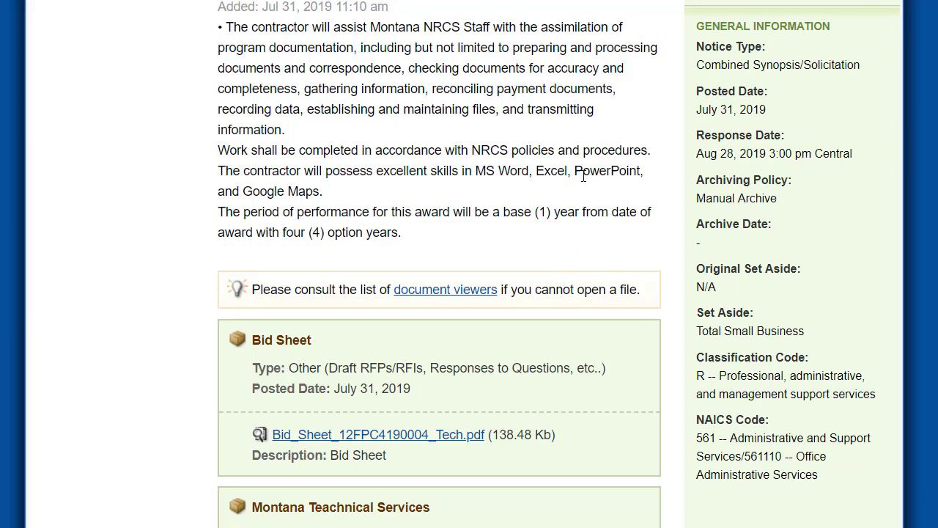
pyautogui.scroll(-4, 559, 264)
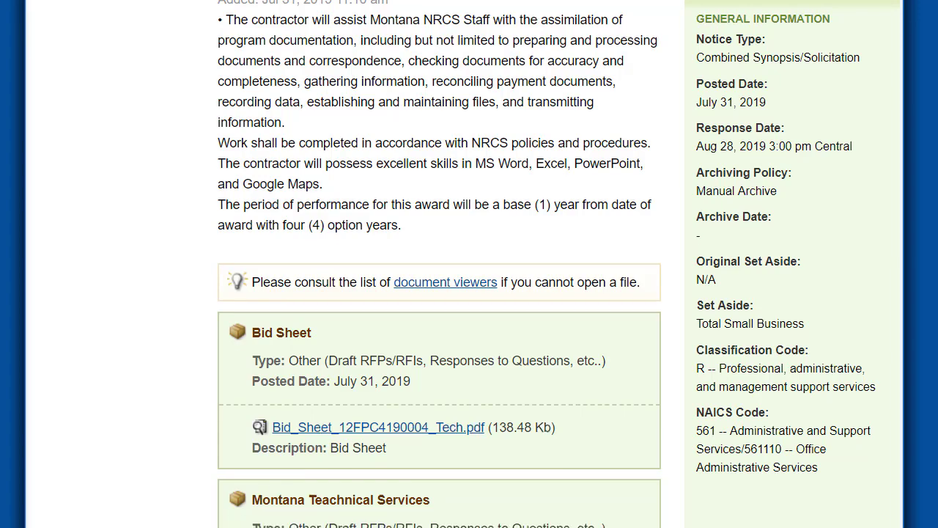
pyautogui.scroll(-1, 547, 264)
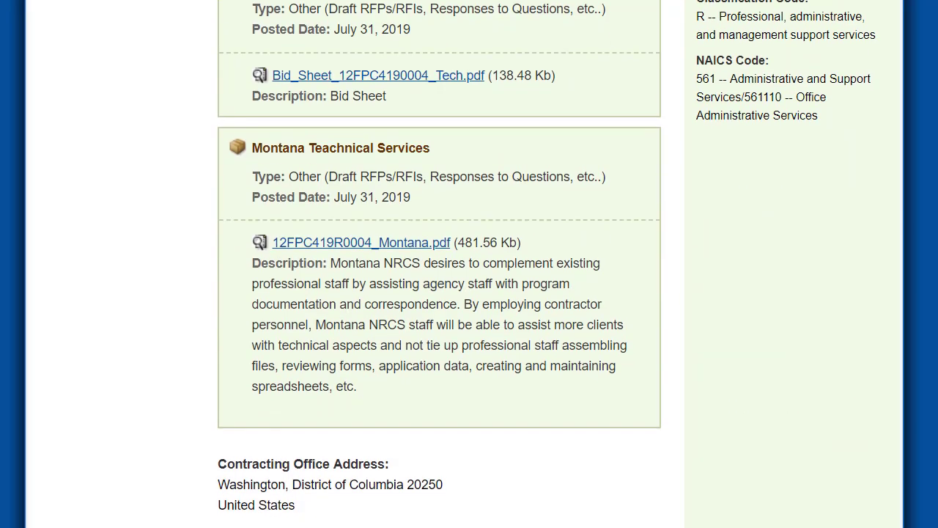
pyautogui.scroll(-4, 440, 264)
pyautogui.scroll(6, 440, 263)
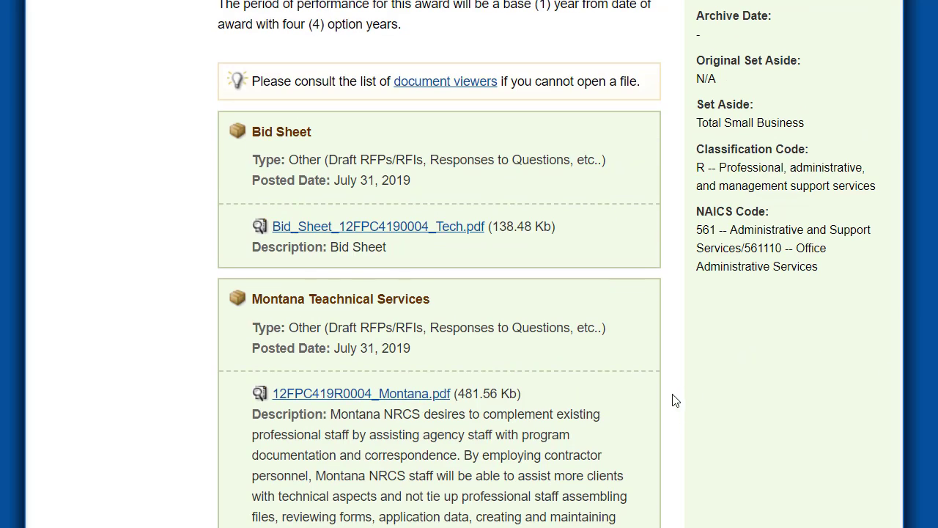
pyautogui.scroll(3, 675, 401)
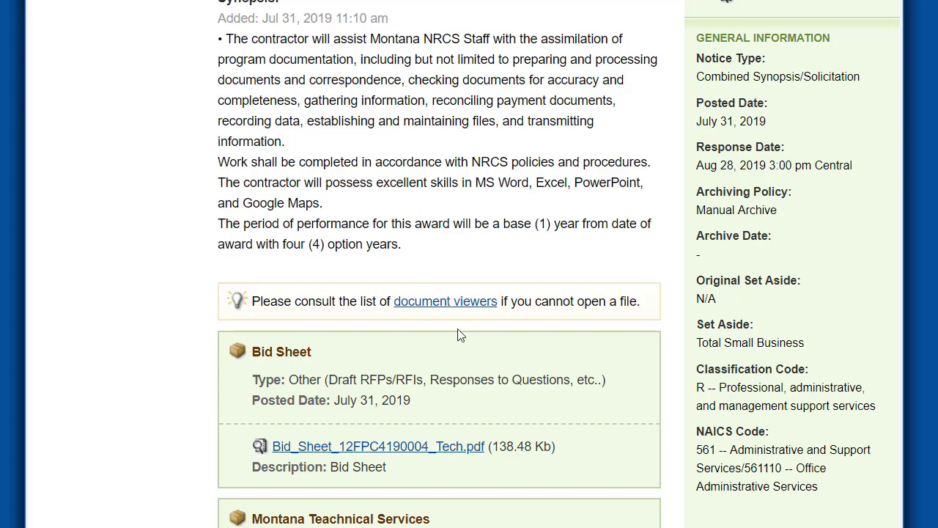
# - Open the solicitation document 12FPC419R0004_Montana.pdf from the notice's Montana Teachnical Services package
pyautogui.scroll(-4, 459, 310)
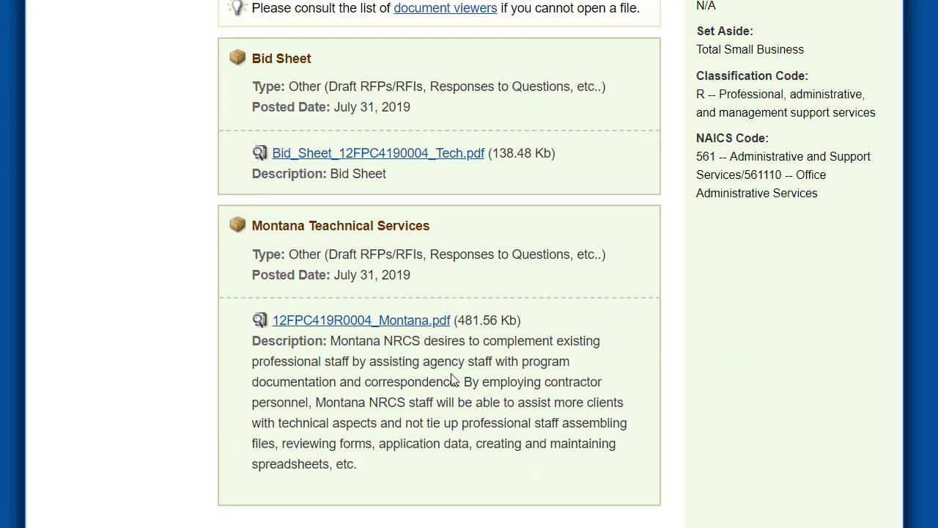
pyautogui.scroll(-3, 436, 369)
pyautogui.scroll(-1, 433, 371)
pyautogui.scroll(2, 422, 359)
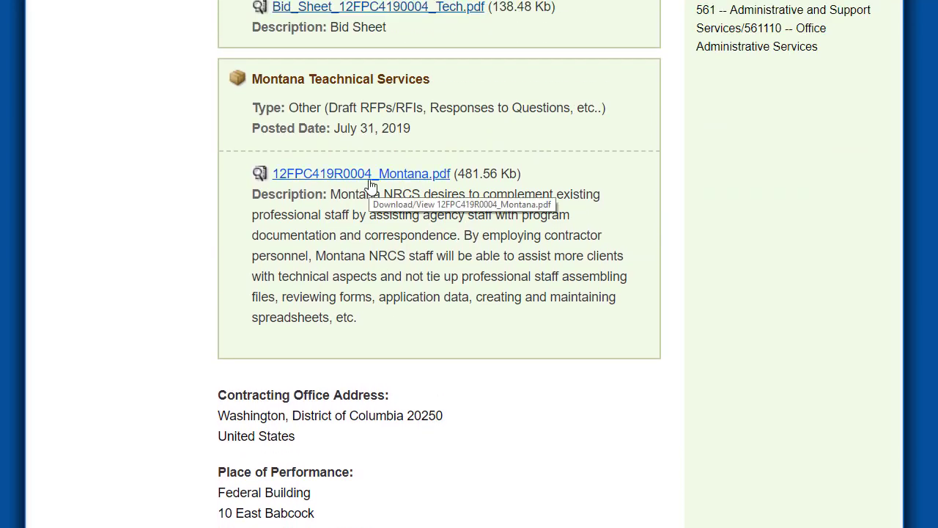
pyautogui.click(370, 182)
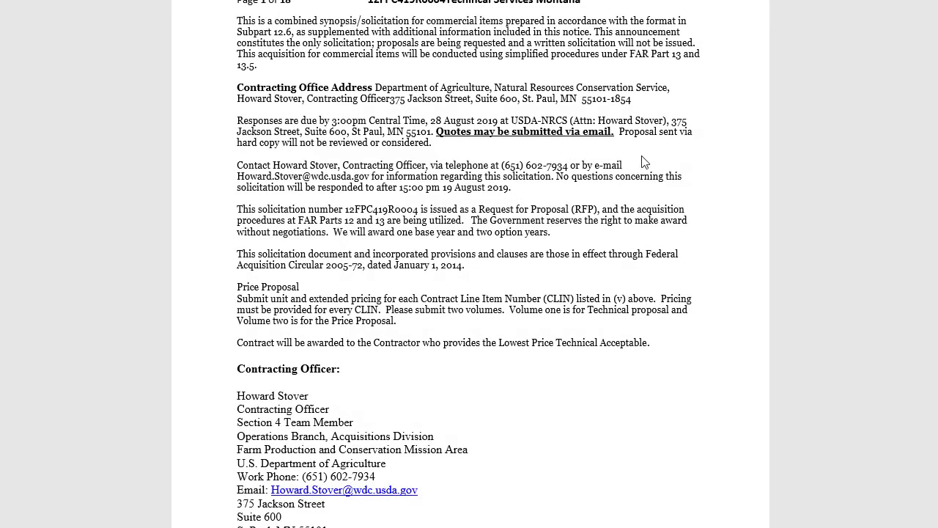
# - Examine the solicitation's opening pages for the submission instructions, award basis, contract type, funding ceiling and labor category definitions
pyautogui.scroll(-15, 667, 179)
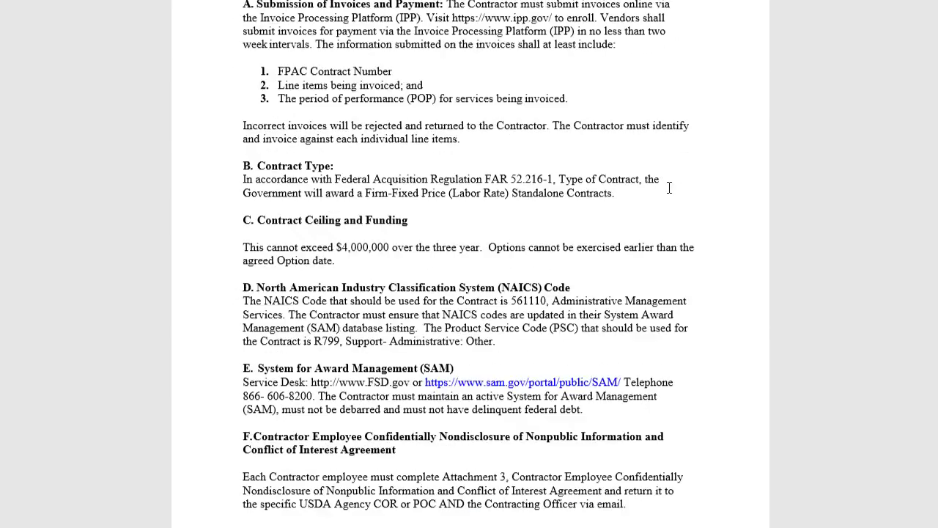
pyautogui.scroll(-3, 669, 188)
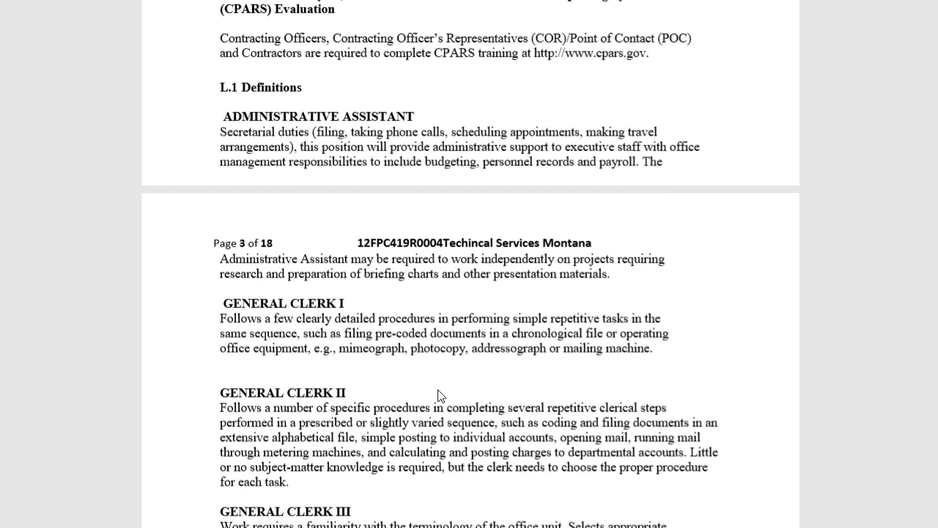
pyautogui.scroll(-8, 438, 389)
pyautogui.scroll(8, 396, 302)
pyautogui.scroll(8, 454, 425)
pyautogui.scroll(5, 537, 430)
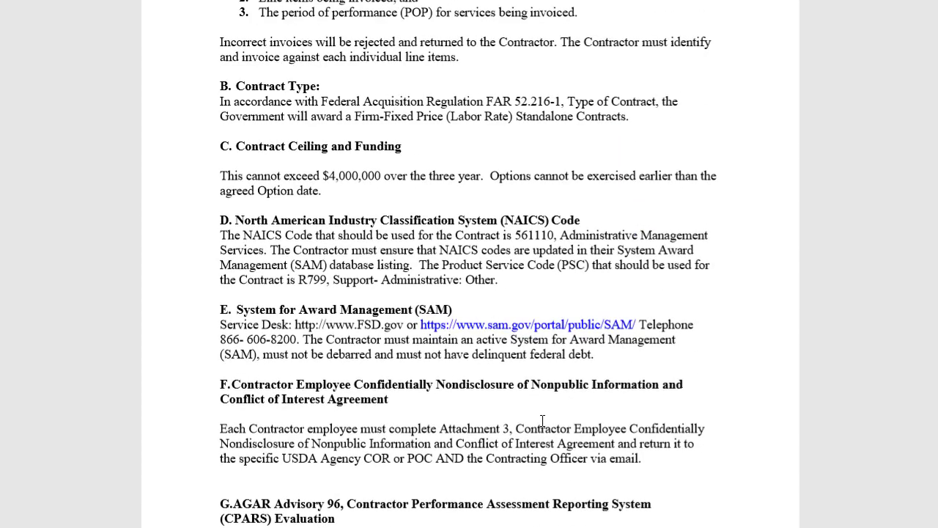
pyautogui.scroll(5, 539, 418)
pyautogui.scroll(10, 539, 418)
pyautogui.scroll(6, 538, 418)
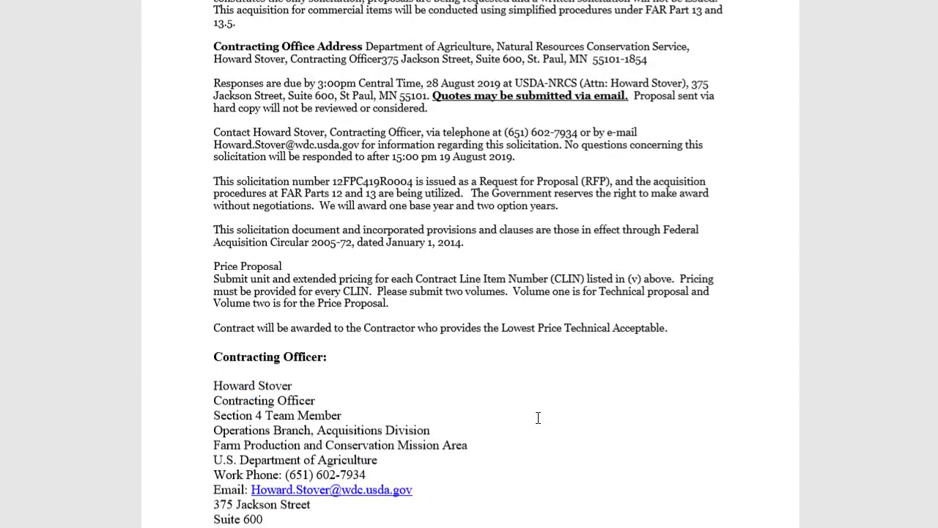
pyautogui.scroll(3, 538, 417)
# - Skim the labor category definitions and the payment, termination and FAR clauses from page 3 through page 8
pyautogui.scroll(-20, 538, 418)
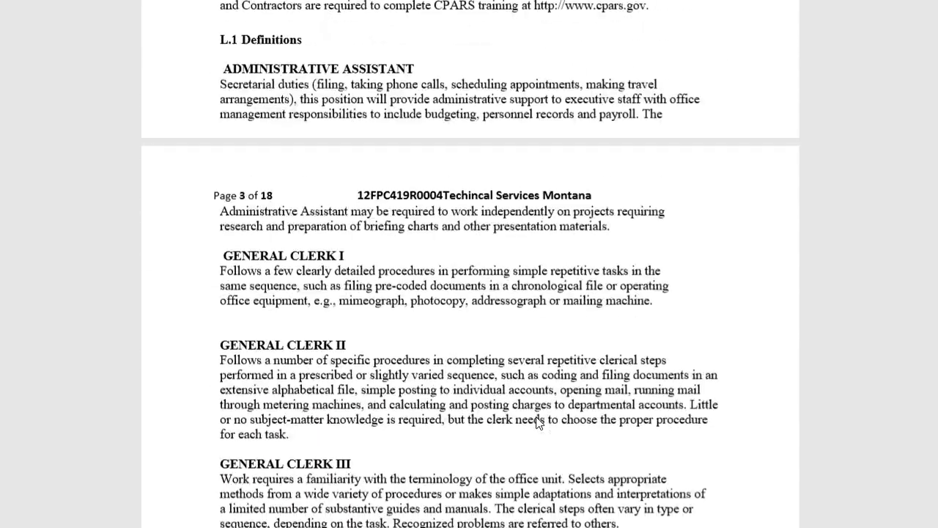
pyautogui.scroll(-20, 538, 421)
pyautogui.scroll(-20, 530, 415)
pyautogui.scroll(-1, 526, 412)
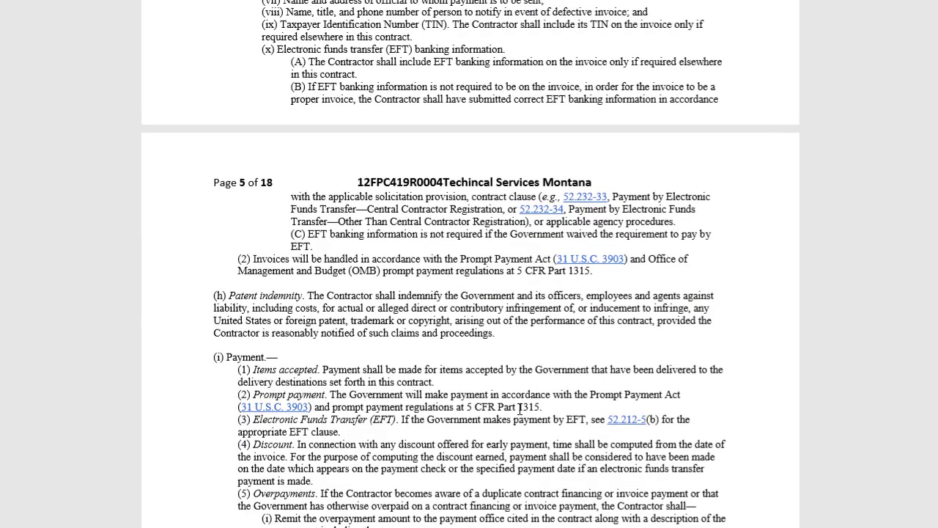
pyautogui.scroll(-15, 518, 410)
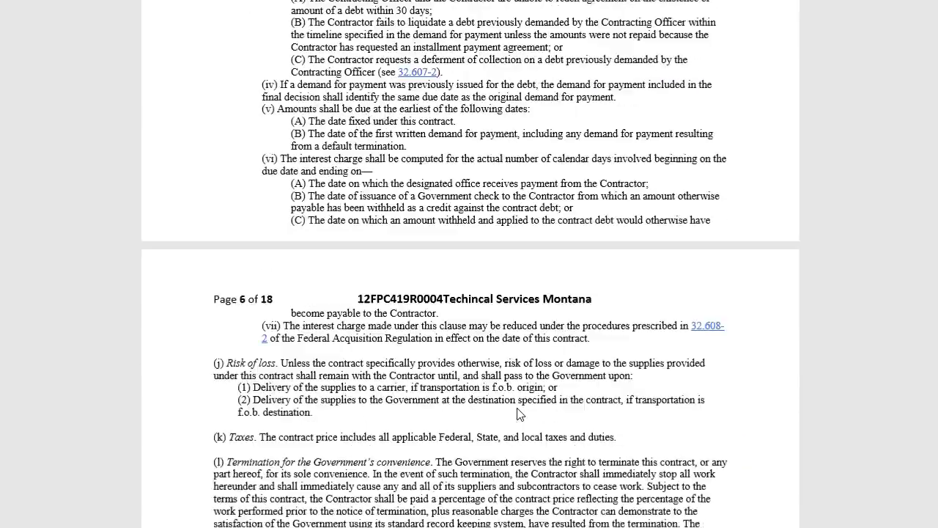
pyautogui.scroll(-10, 518, 414)
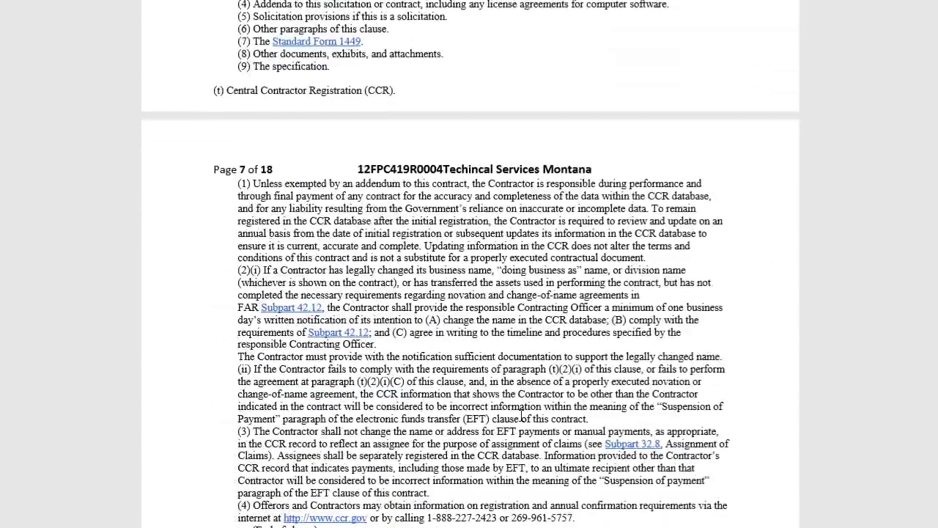
pyautogui.scroll(-4, 513, 400)
pyautogui.scroll(-20, 513, 400)
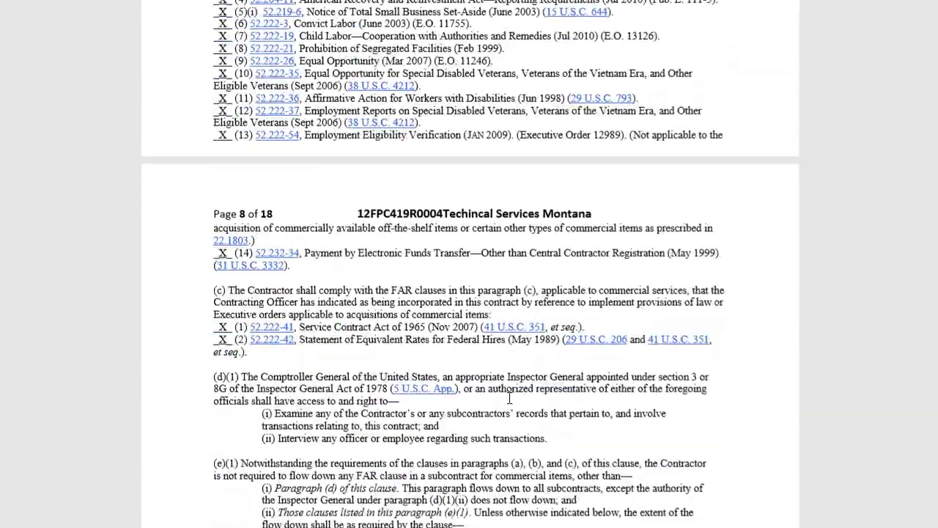
# - Find the Performance Work Statement and read its introduction, mission, background and scope sections at a larger zoom
pyautogui.scroll(12, 504, 390)
pyautogui.scroll(2, 504, 390)
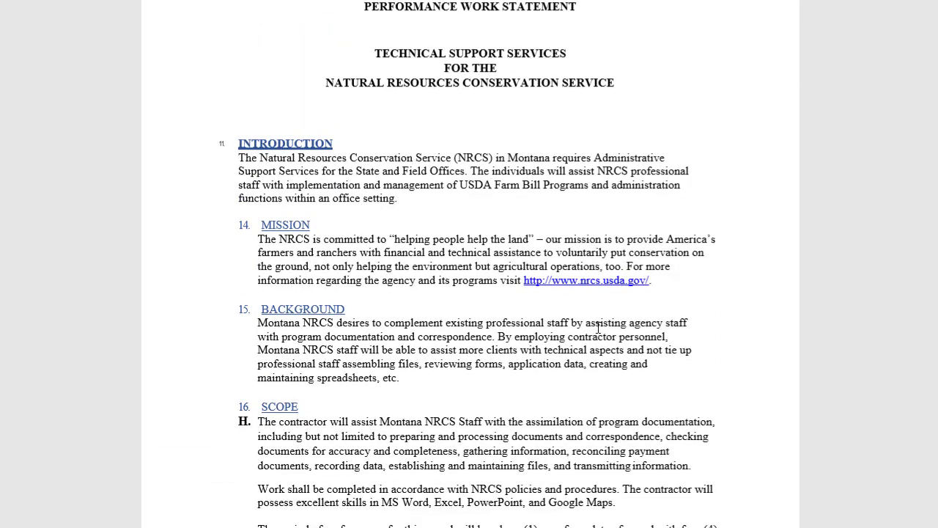
pyautogui.scroll(3, 598, 328)
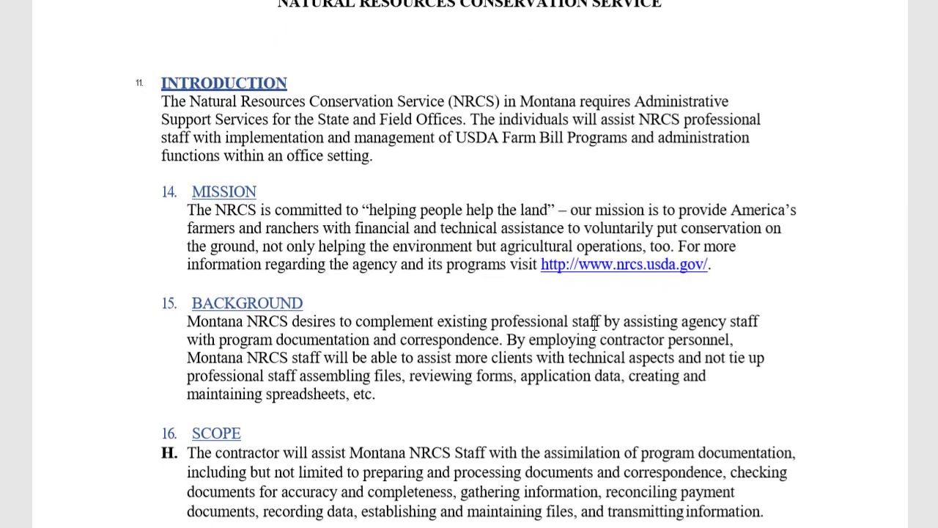
pyautogui.scroll(-3, 532, 318)
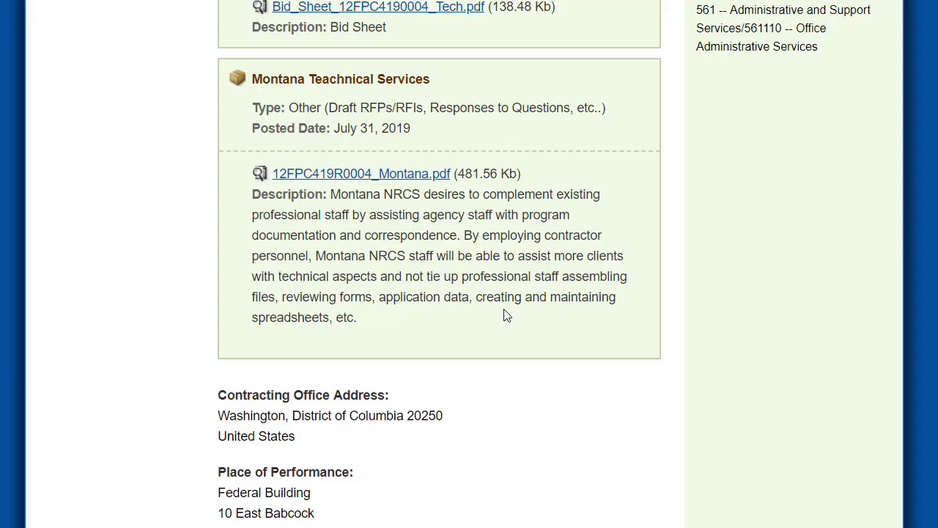
pyautogui.scroll(-3, 503, 314)
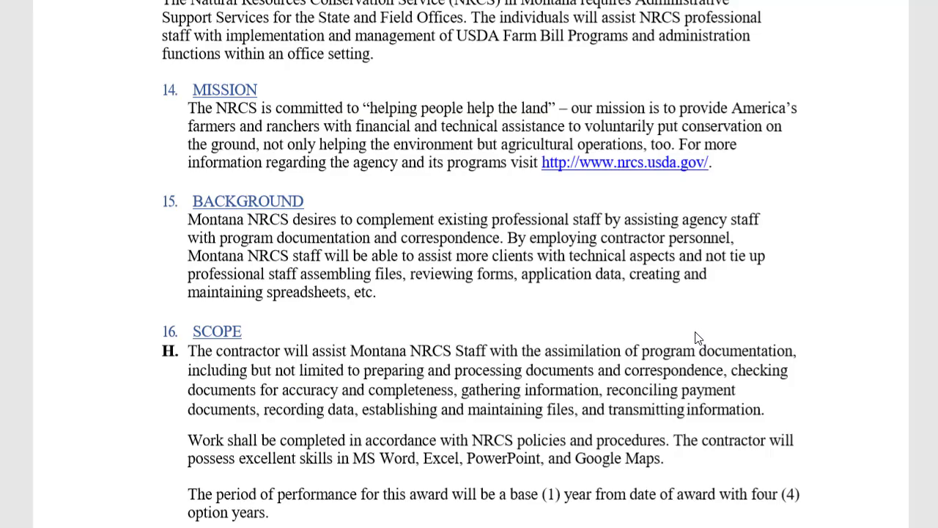
pyautogui.scroll(-3, 689, 343)
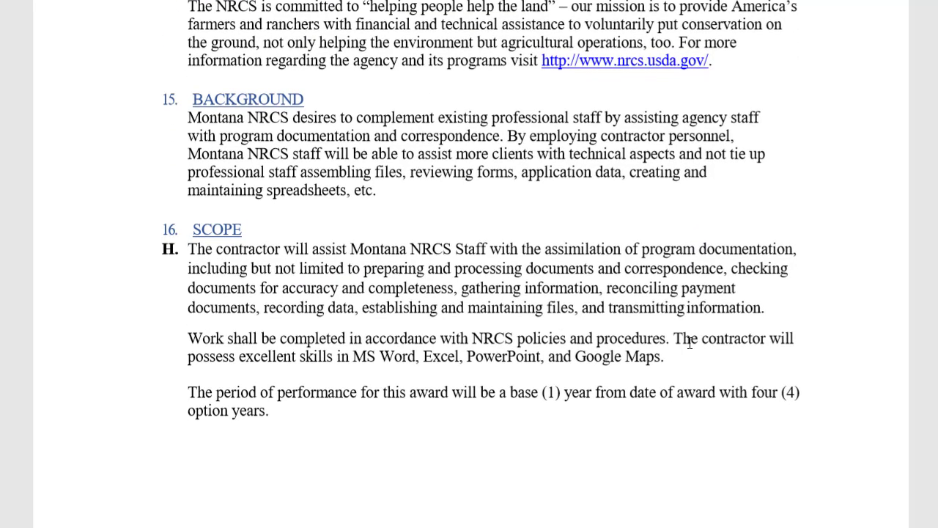
# - Read the general requirements, business relations, contractor administration and description of services sections on pages 10 and 11
pyautogui.scroll(-10, 689, 343)
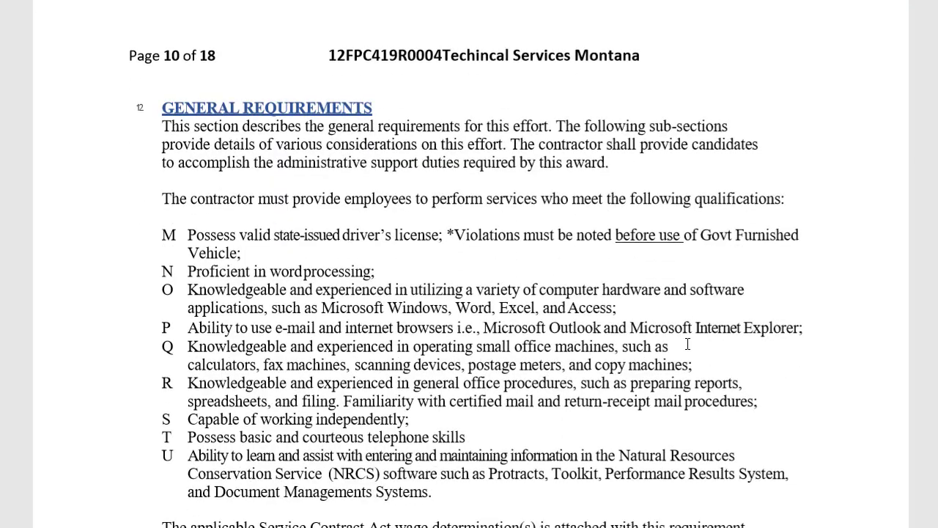
pyautogui.scroll(-15, 687, 344)
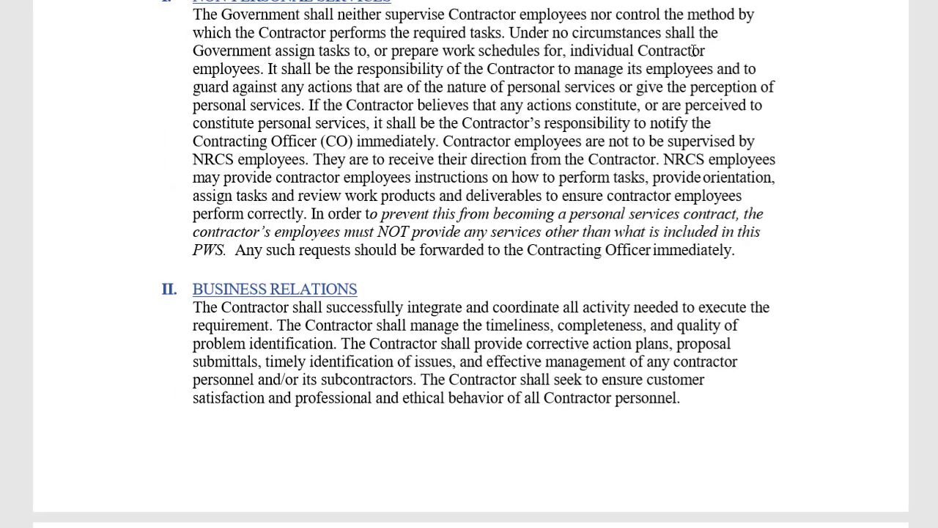
pyautogui.scroll(-15, 490, 278)
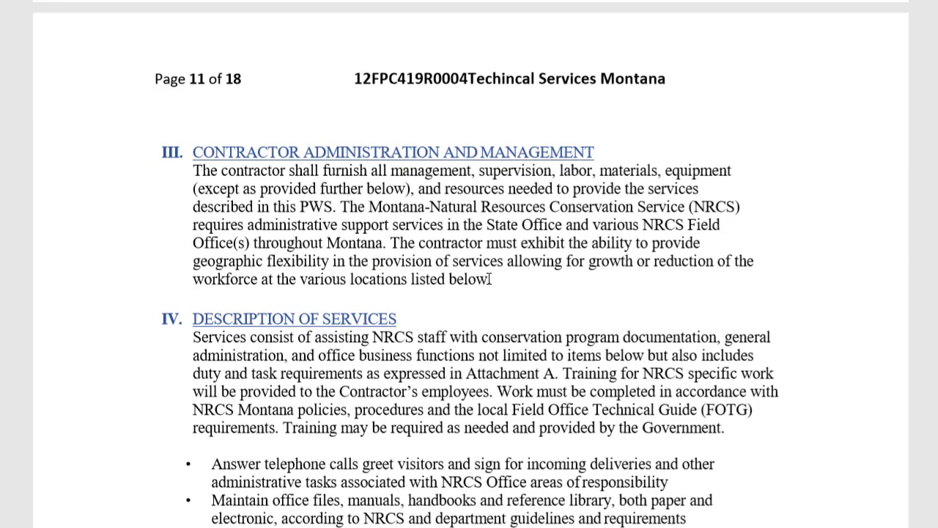
pyautogui.scroll(-5, 490, 279)
pyautogui.scroll(-3, 488, 279)
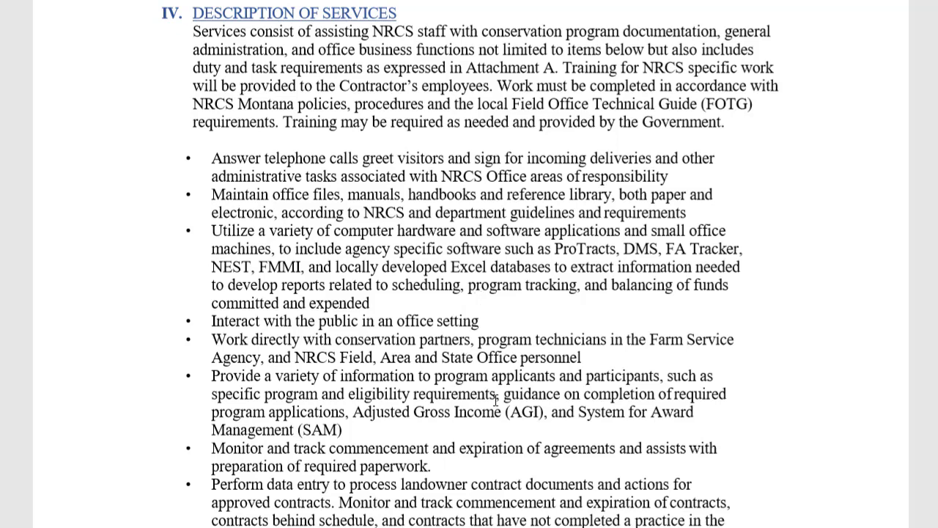
pyautogui.scroll(-5, 495, 400)
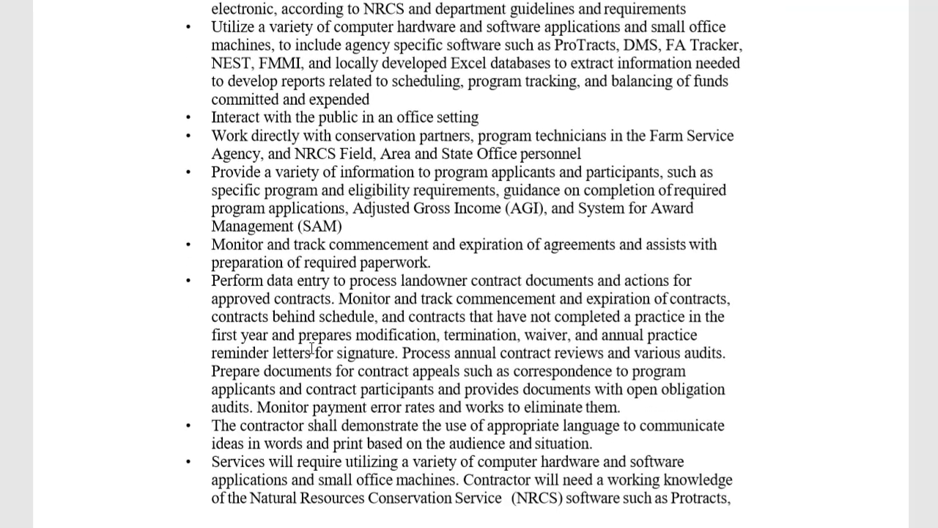
# - Mark the page 11 service bullets on monitoring agreement expirations and performing data entry for landowner contracts by selecting their text
pyautogui.moveTo(343, 246); pyautogui.dragTo(638, 246)
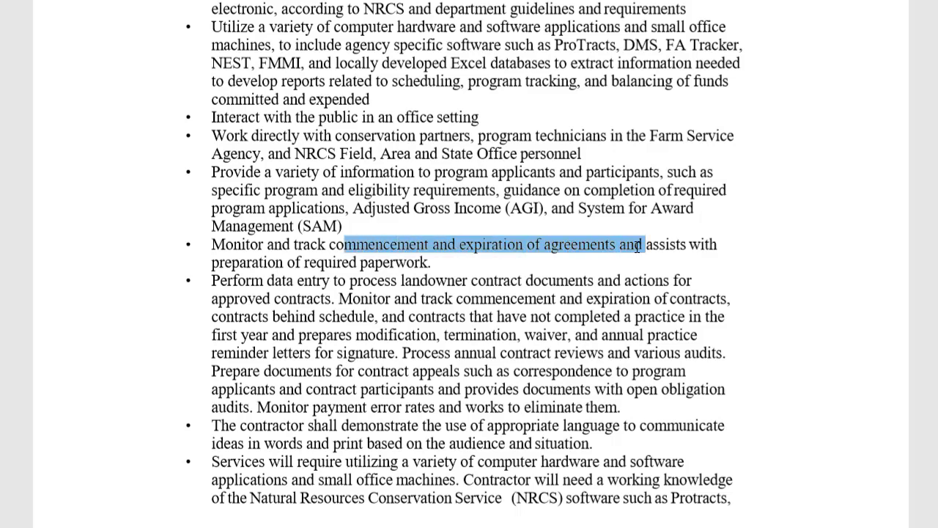
pyautogui.click(290, 283)
pyautogui.moveTo(219, 280); pyautogui.dragTo(431, 286)
pyautogui.click(323, 421)
# - Mark the page 12 duties on compiling supporting documents, tracking producer requests and reviewing documentation accuracy by selecting their opening words
pyautogui.scroll(-10, 325, 447)
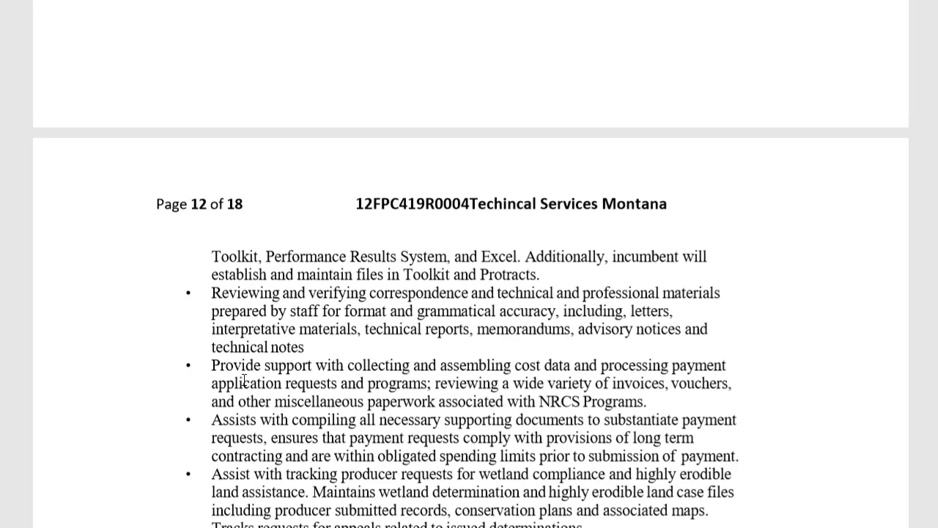
pyautogui.scroll(-4, 244, 379)
pyautogui.moveTo(229, 214); pyautogui.dragTo(379, 216)
pyautogui.click(229, 228)
pyautogui.moveTo(227, 218); pyautogui.dragTo(512, 214)
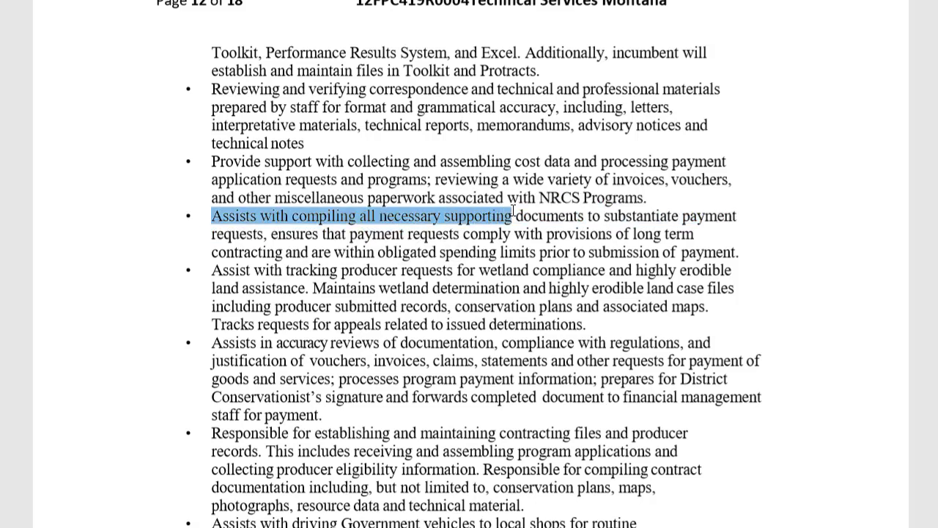
pyautogui.moveTo(212, 272); pyautogui.dragTo(530, 269)
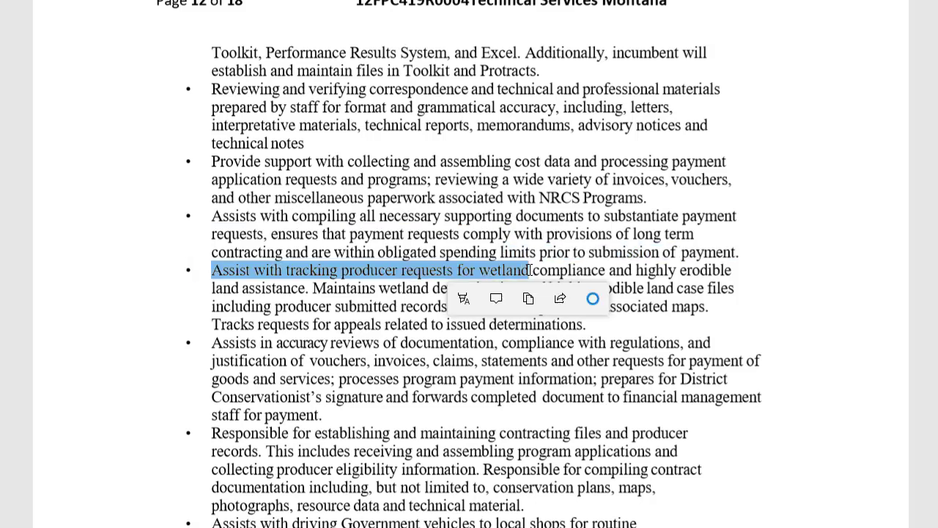
pyautogui.moveTo(204, 342); pyautogui.dragTo(502, 343)
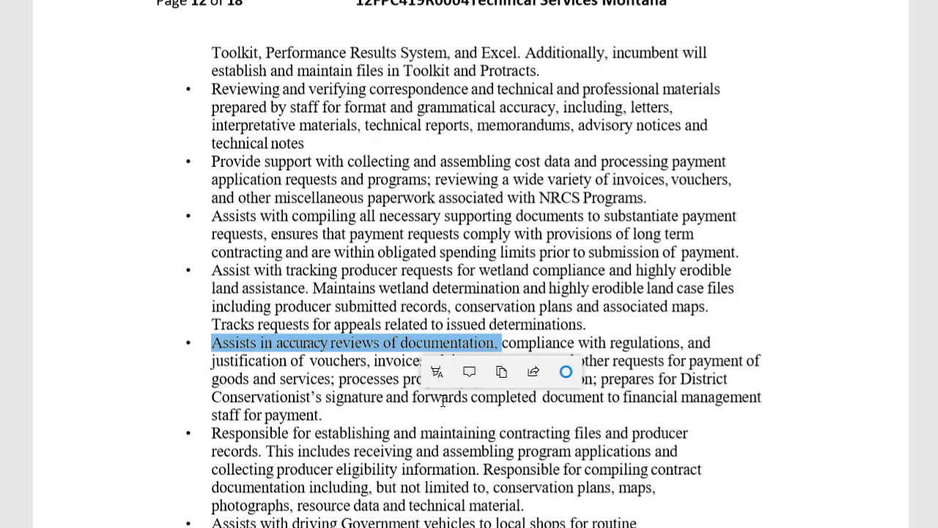
# - Read the remaining page 12 duties and the schedule, personnel, work hours, travel and invoicing sections on pages 13 and 14
pyautogui.scroll(-3, 346, 404)
pyautogui.scroll(-12, 346, 404)
pyautogui.scroll(-11, 413, 362)
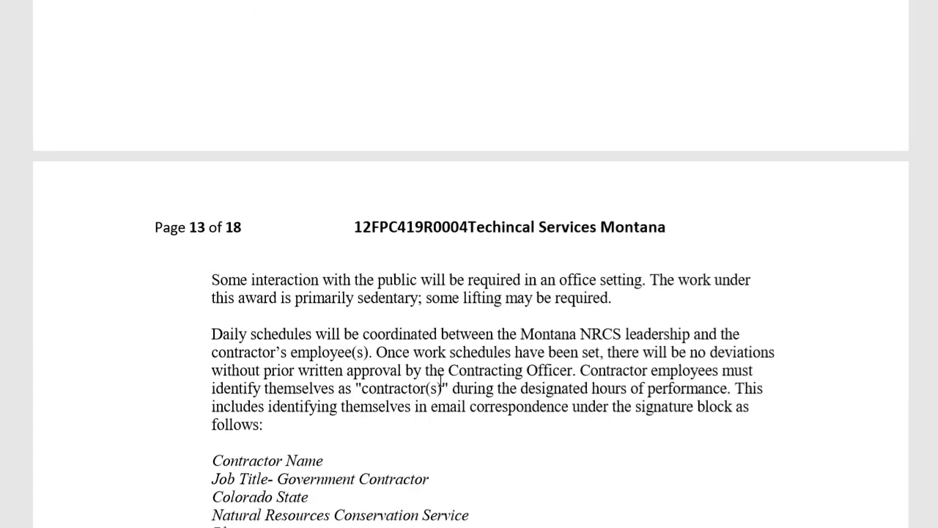
pyautogui.scroll(-15, 441, 379)
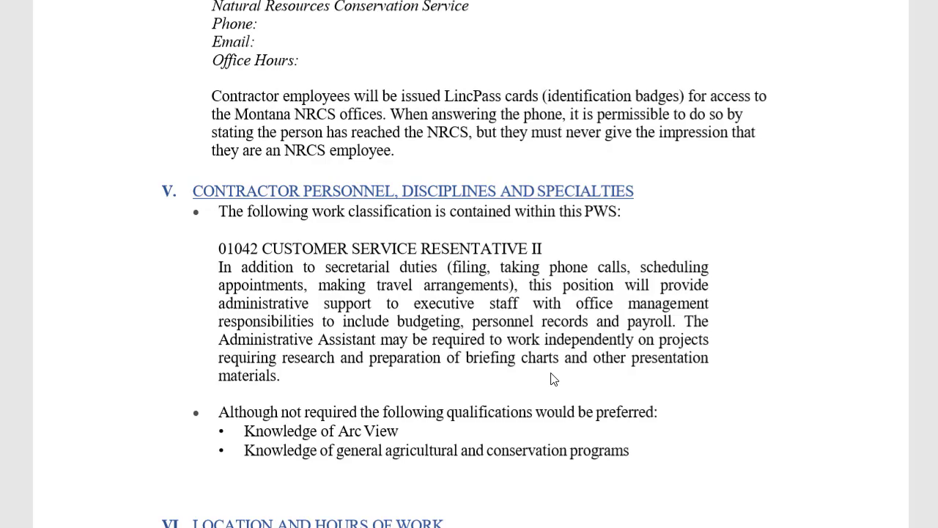
pyautogui.scroll(8, 554, 379)
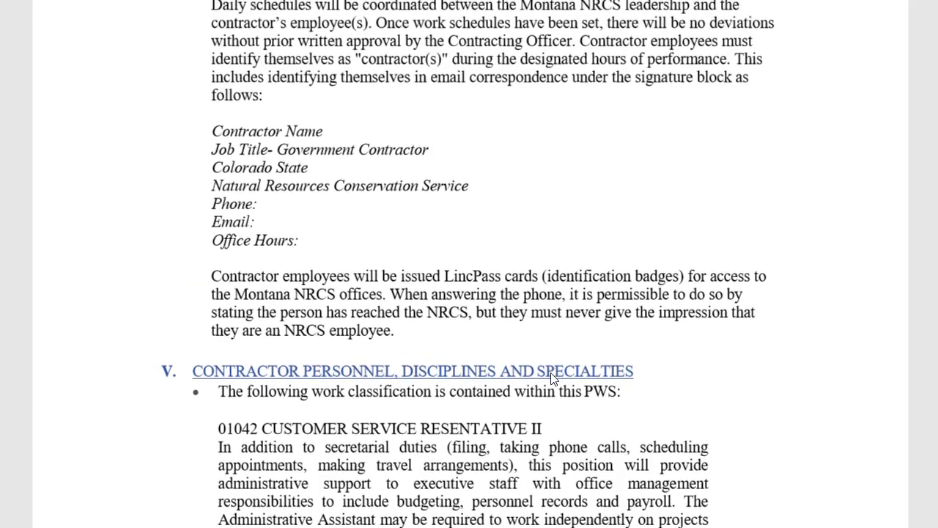
pyautogui.scroll(-15, 553, 379)
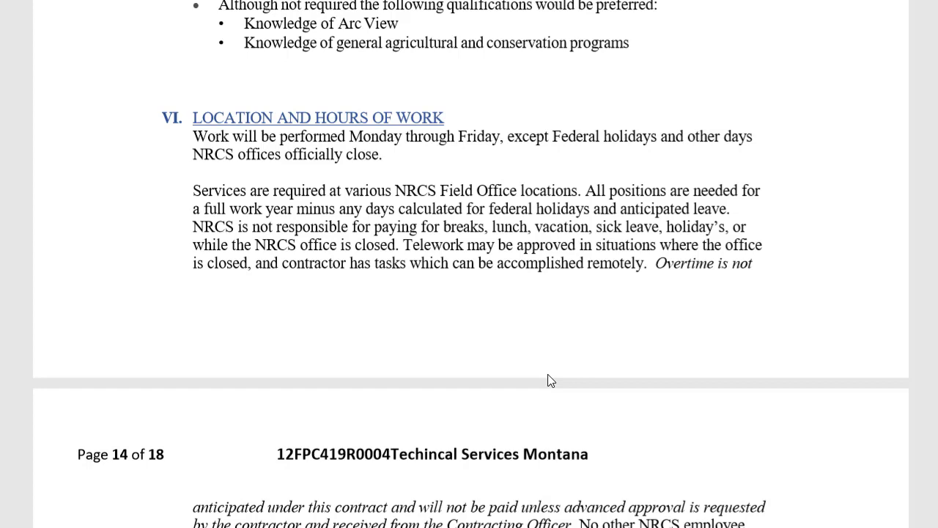
pyautogui.scroll(-7, 550, 381)
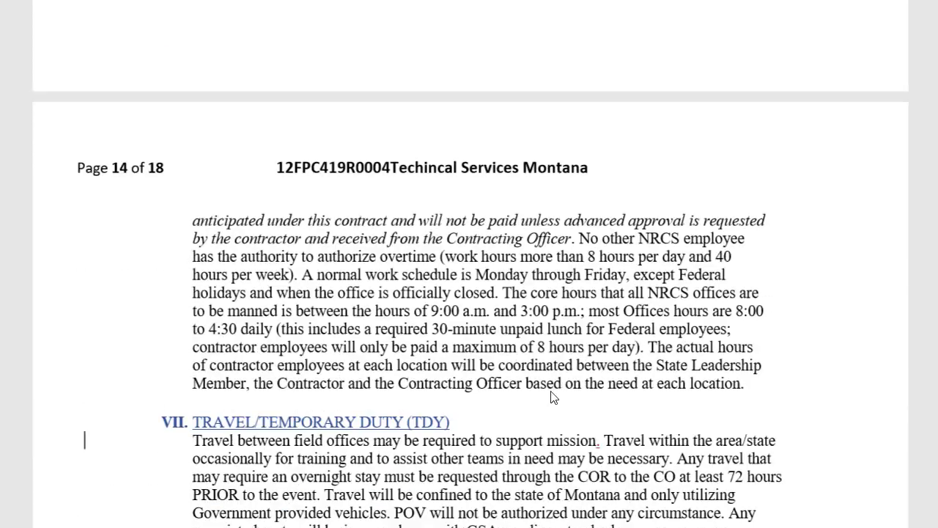
pyautogui.scroll(-2, 594, 399)
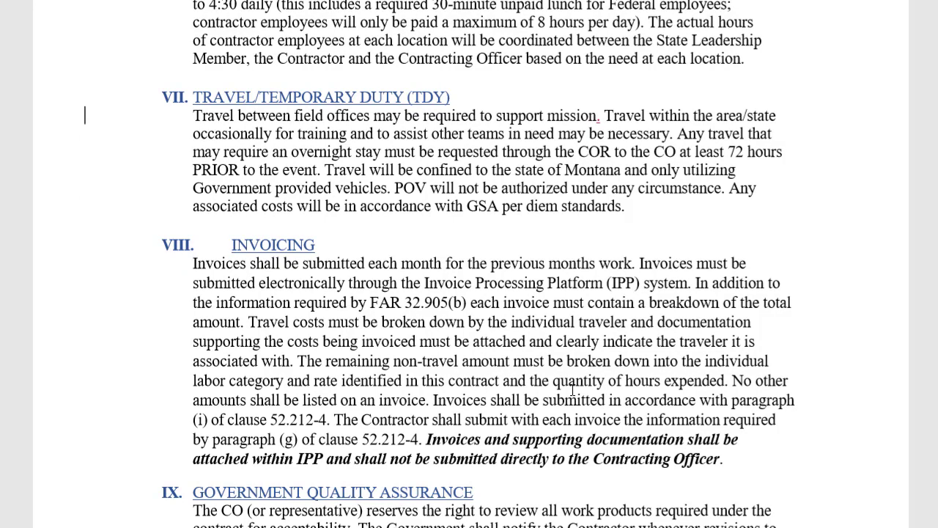
# - Skim the quality assurance, performance targets, security requirements, non-disclosure and government furnished property sections through page 18
pyautogui.scroll(-4, 571, 388)
pyautogui.scroll(-3, 697, 313)
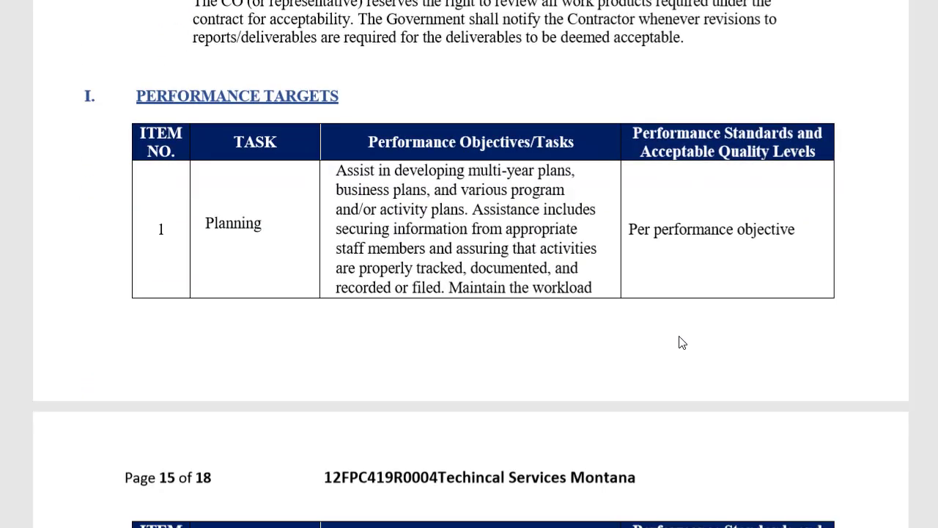
pyautogui.scroll(-6, 632, 353)
pyautogui.scroll(-20, 629, 354)
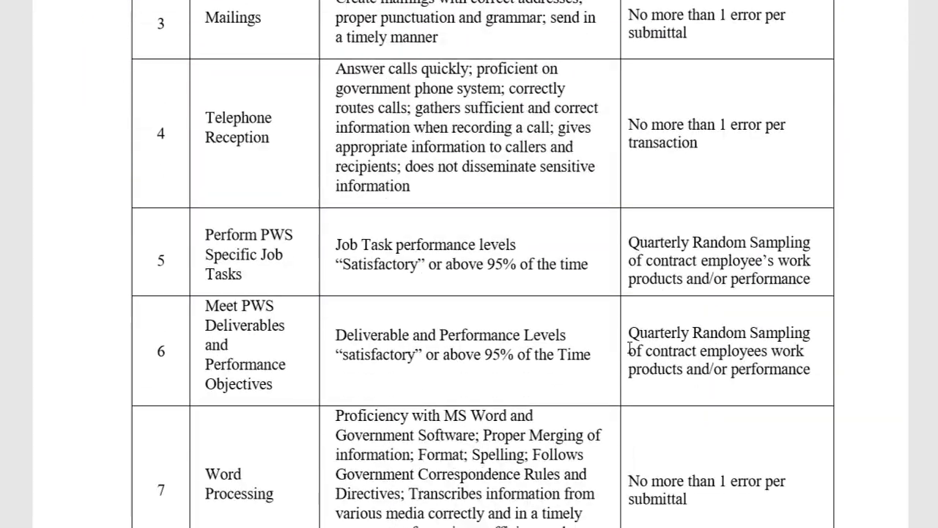
pyautogui.scroll(-10, 625, 348)
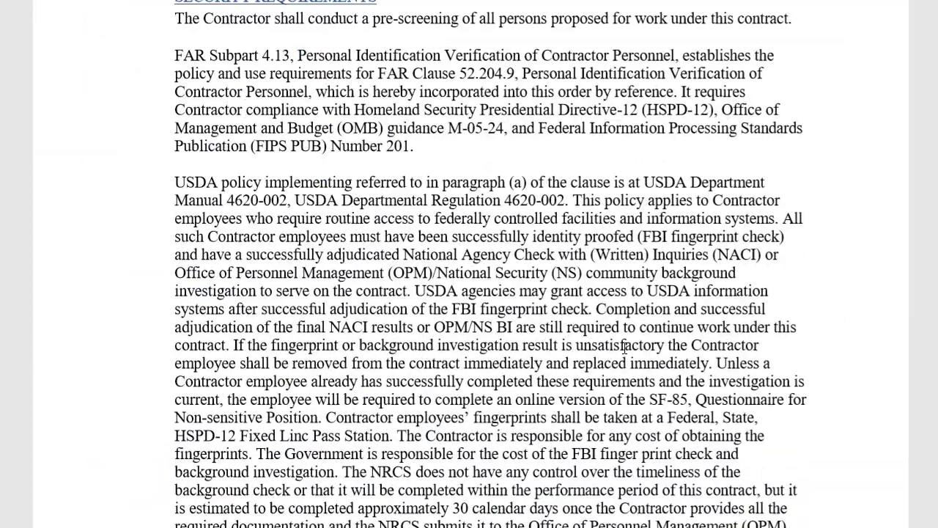
pyautogui.scroll(-16, 625, 348)
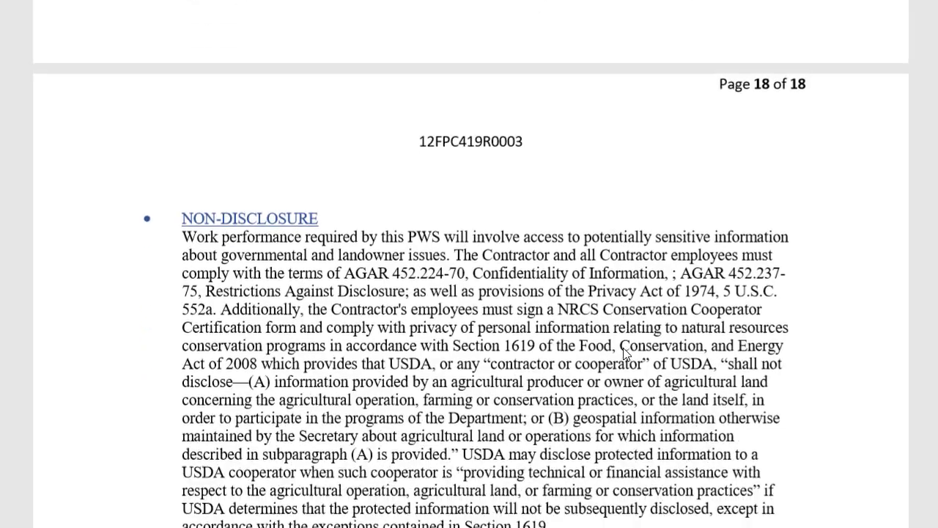
pyautogui.scroll(-15, 625, 353)
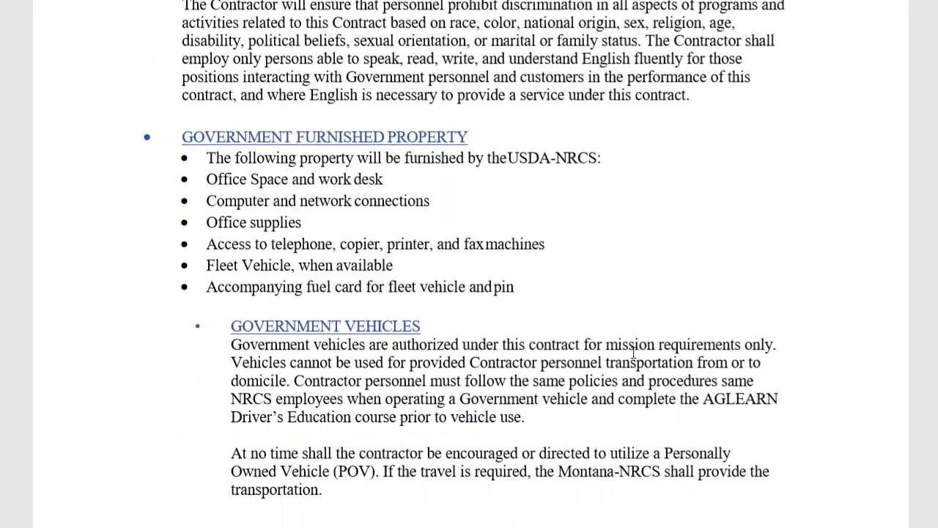
# - Return to the start of the Performance Work Statement on page 9 and revisit its introduction, mission and background
pyautogui.scroll(5, 484, 263)
pyautogui.scroll(20, 469, 264)
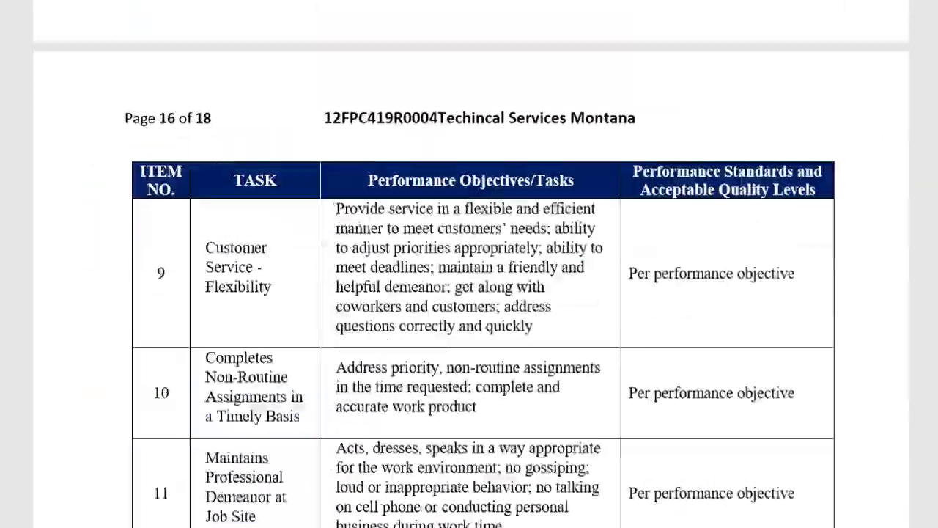
pyautogui.scroll(10, 862, 431)
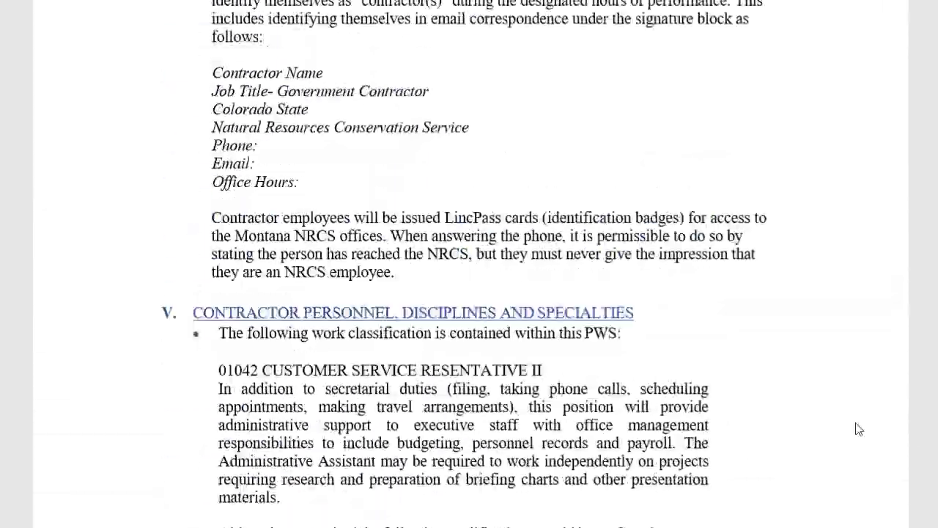
pyautogui.scroll(20, 864, 430)
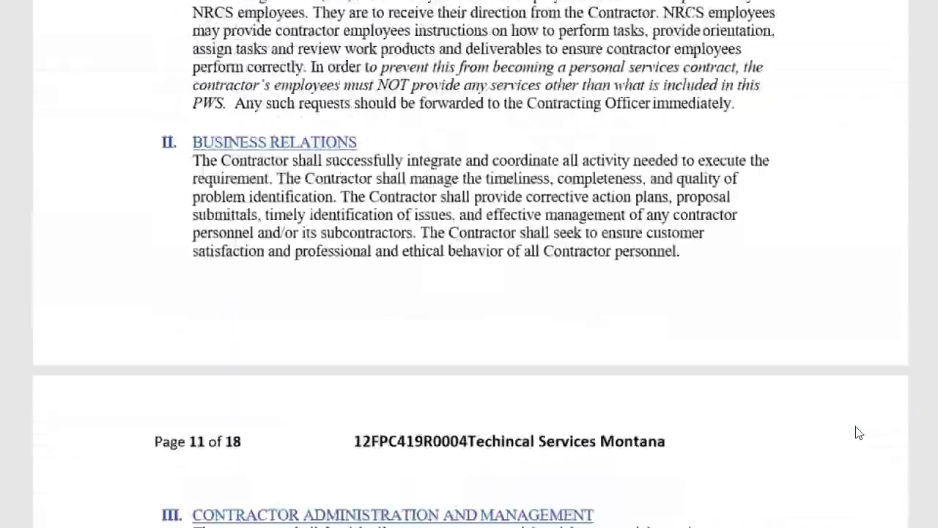
pyautogui.scroll(8, 758, 418)
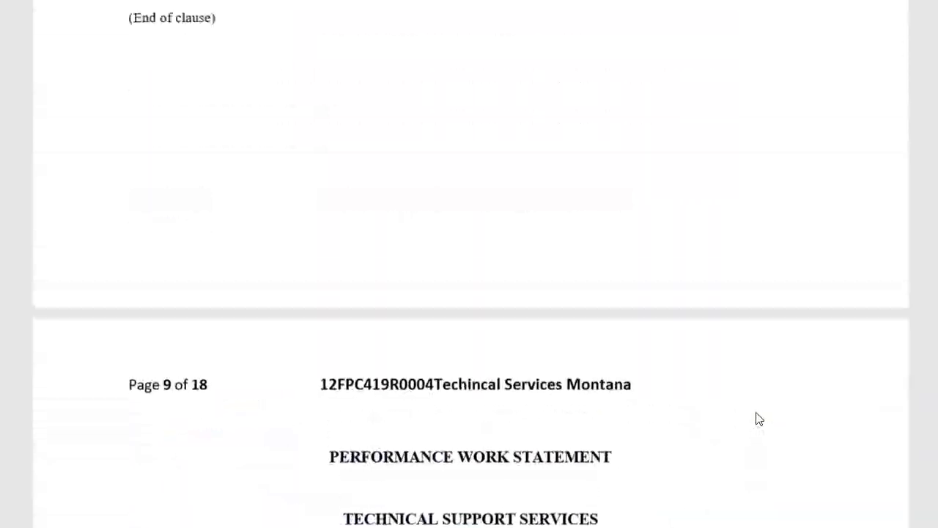
pyautogui.scroll(-12, 751, 425)
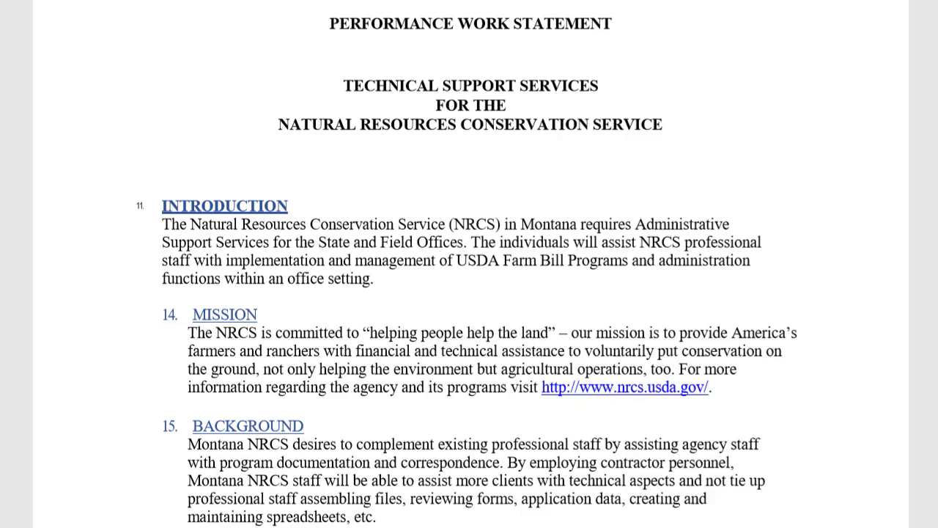
# - Skim back through the FAR clauses preceding the Performance Work Statement and return to the opportunity listing's place of performance details
pyautogui.scroll(3, 469, 264)
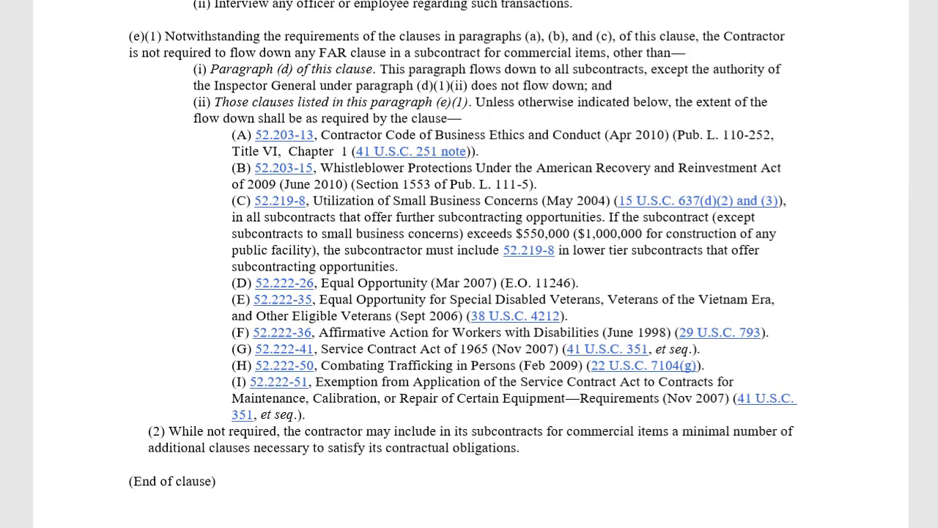
pyautogui.scroll(3, 469, 263)
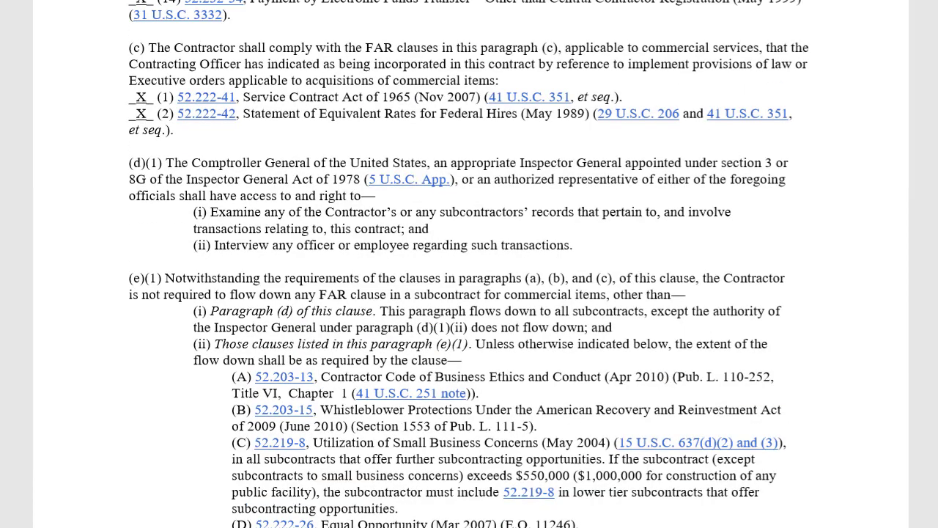
pyautogui.scroll(10, 469, 264)
pyautogui.scroll(15, 469, 264)
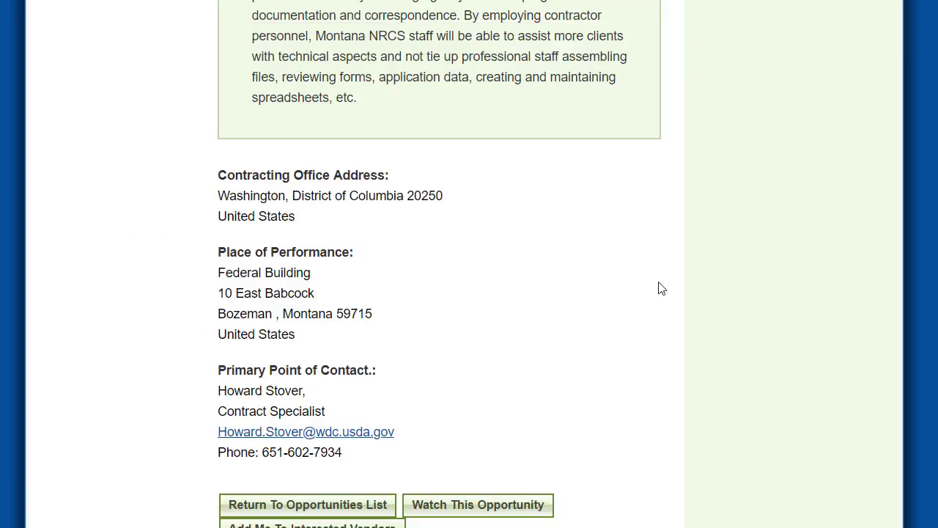
# - Switch from the opportunity listing to the Montana Technical Services bid sheet and look over its Base Year and 1st Option Year tables
pyautogui.scroll(6, 658, 289)
pyautogui.scroll(1, 553, 277)
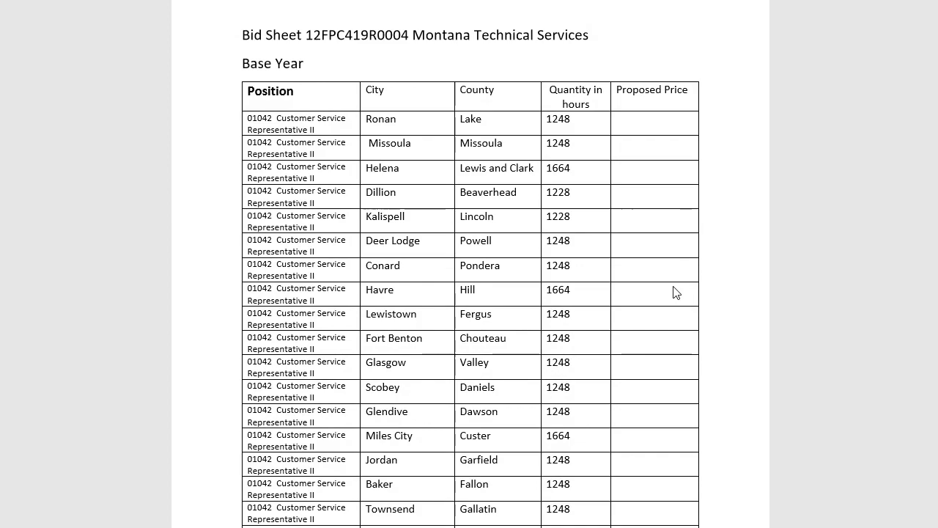
pyautogui.scroll(-20, 667, 280)
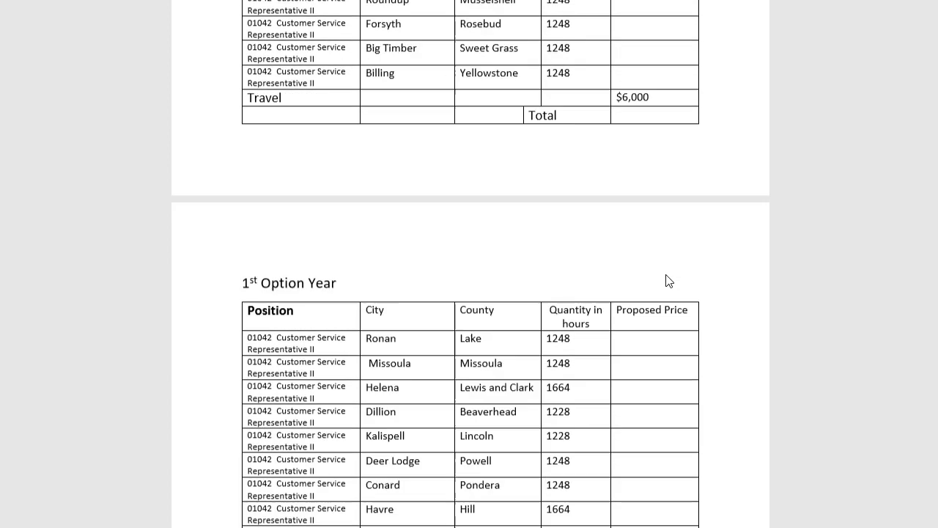
pyautogui.scroll(15, 663, 280)
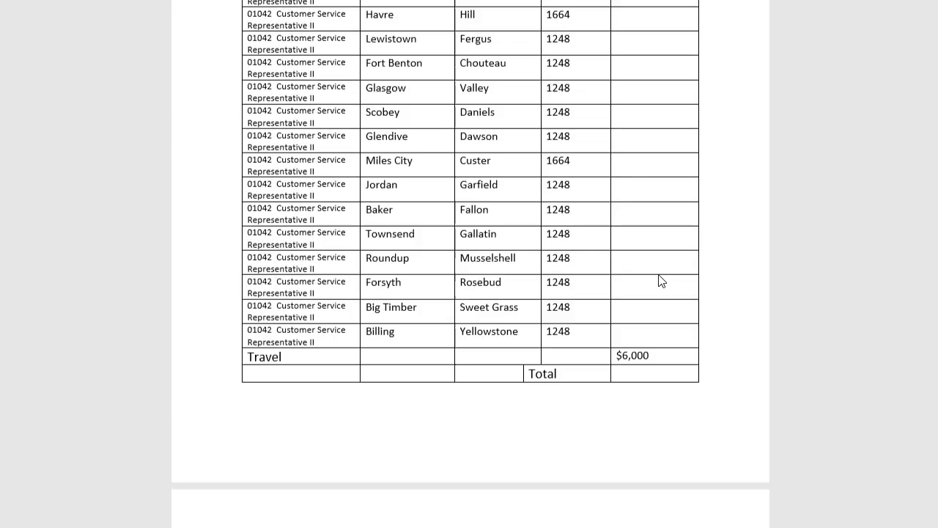
pyautogui.scroll(-10, 659, 283)
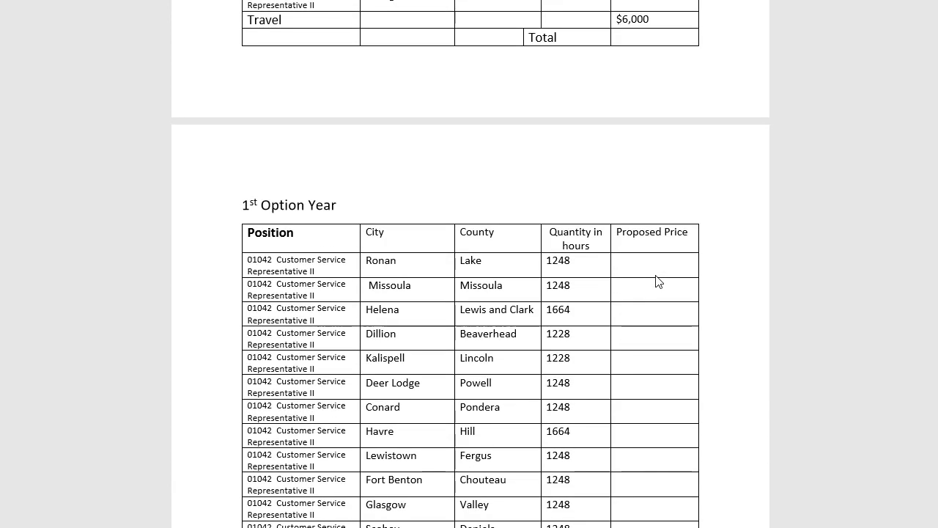
pyautogui.scroll(10, 658, 283)
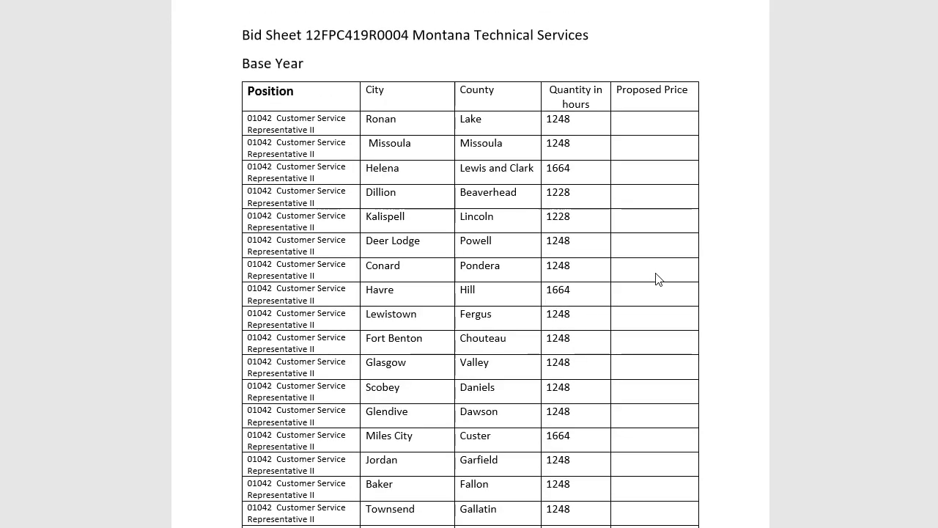
pyautogui.scroll(-2, 660, 279)
pyautogui.scroll(-1, 658, 279)
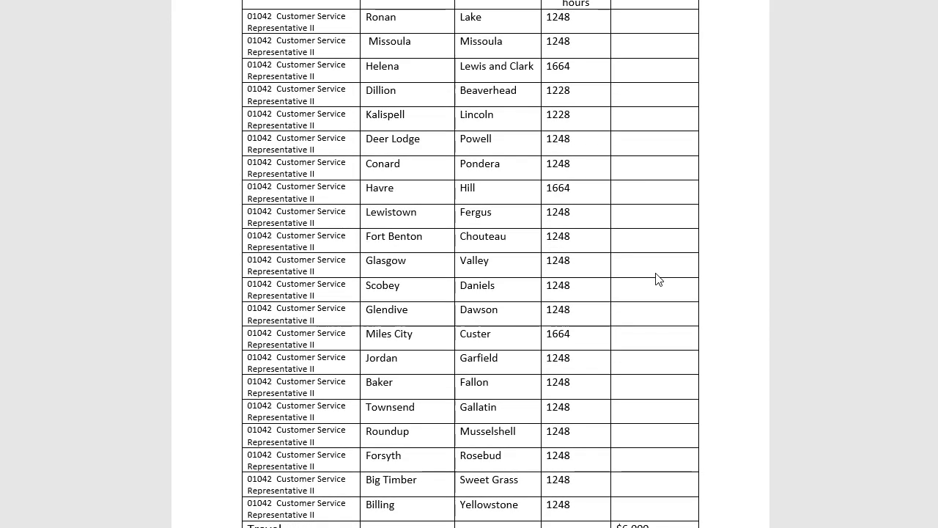
# - Examine the Base Year table at a larger zoom and mark the hours from Big Timber up to Roundup by selecting them
pyautogui.scroll(2, 626, 262)
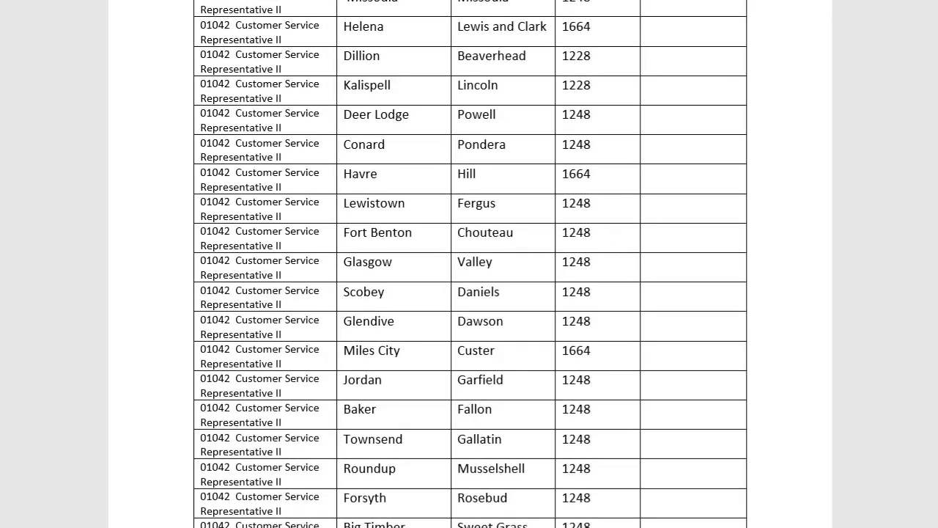
pyautogui.scroll(3, 404, 505)
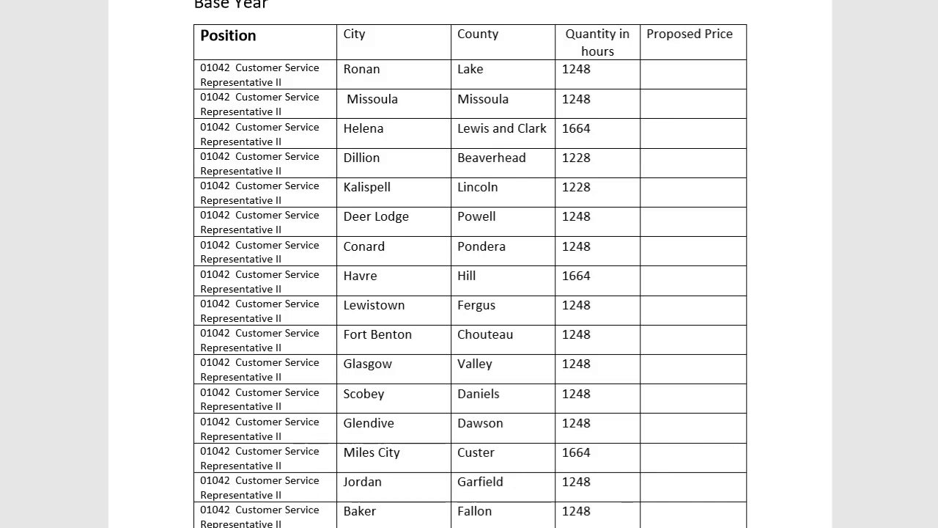
pyautogui.scroll(-5, 294, 411)
pyautogui.moveTo(293, 410); pyautogui.dragTo(335, 417)
pyautogui.click(325, 433)
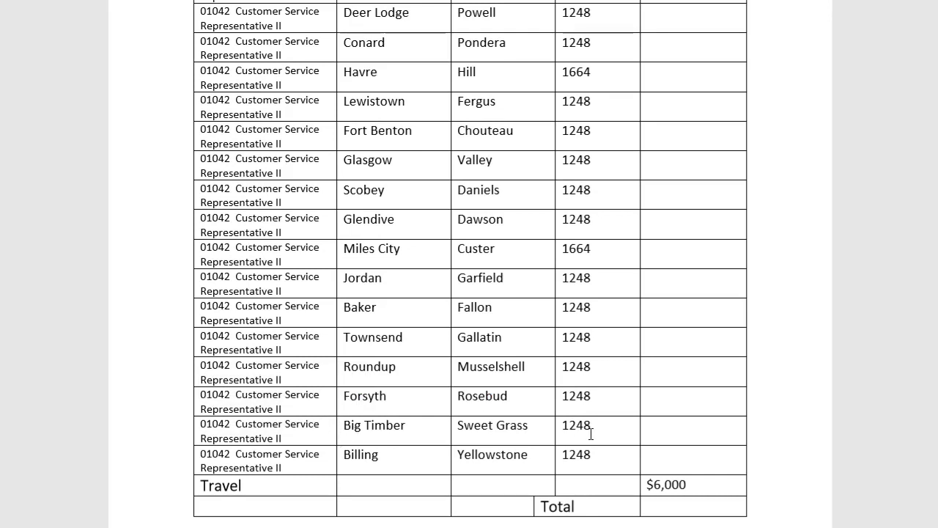
pyautogui.moveTo(575, 424); pyautogui.dragTo(576, 367)
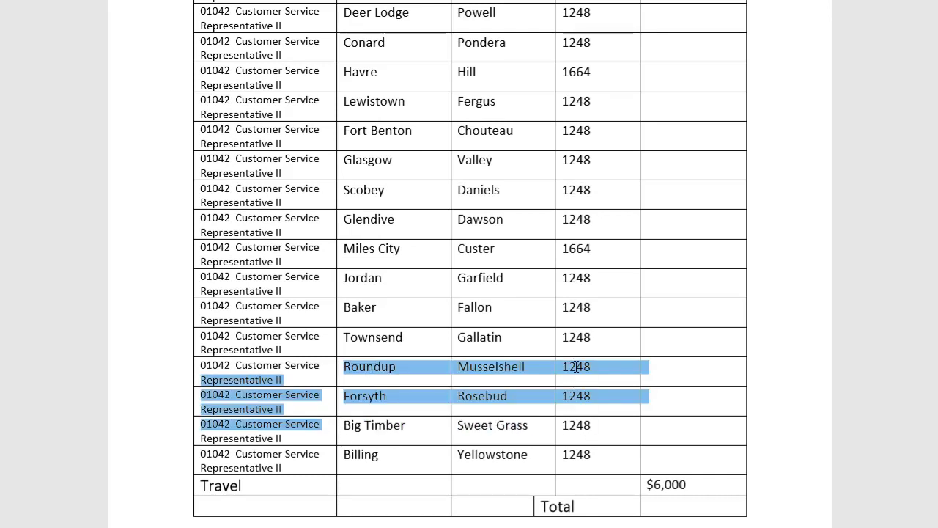
pyautogui.click(606, 240)
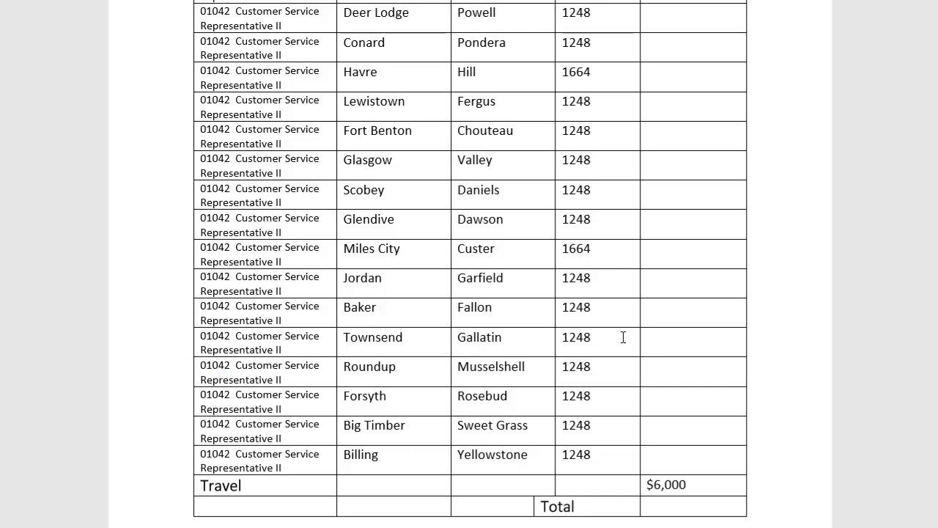
# - Mark the Travel amount in the Base Year table by selecting it, and return to the start of the bid sheet
pyautogui.scroll(5, 619, 333)
pyautogui.scroll(-5, 614, 293)
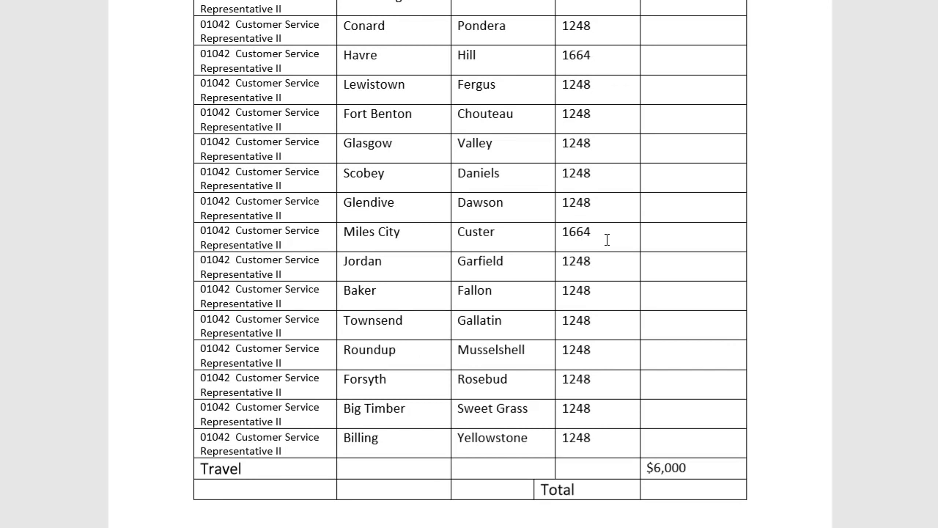
pyautogui.moveTo(692, 470); pyautogui.dragTo(648, 472)
pyautogui.click(682, 327)
pyautogui.scroll(7, 479, 431)
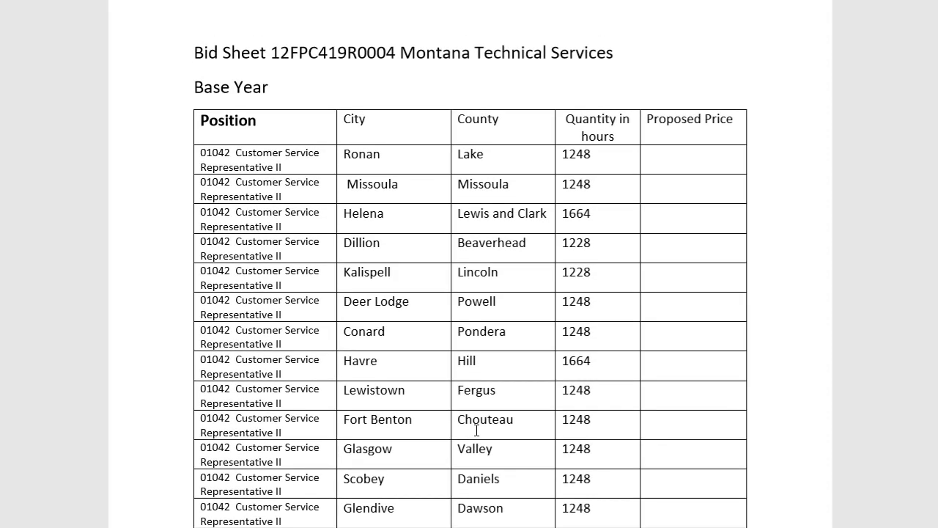
# - Review the Base Year cities and hours, and mark the Customer Service Representative II positions by selecting across their rows
pyautogui.scroll(-2, 392, 127)
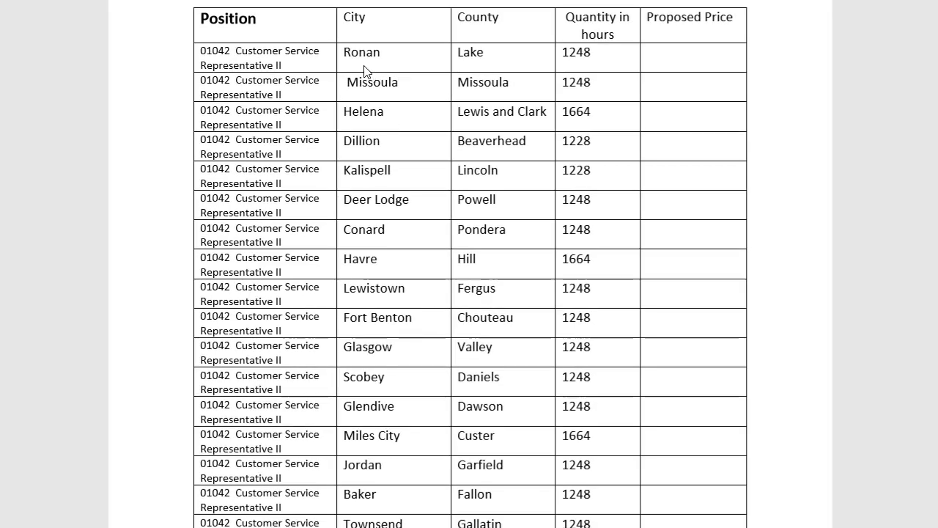
pyautogui.scroll(-2, 363, 163)
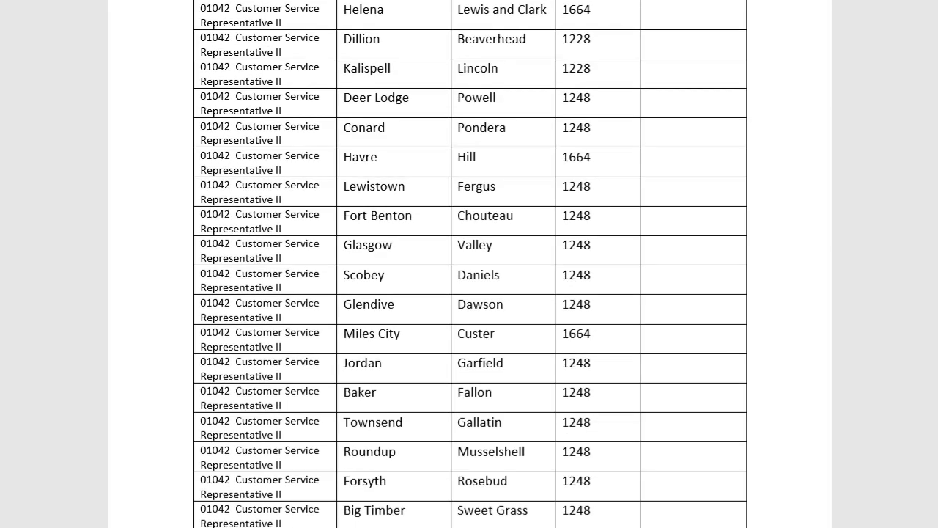
pyautogui.scroll(-4, 379, 365)
pyautogui.scroll(7, 406, 333)
pyautogui.scroll(-2, 406, 333)
pyautogui.scroll(-2, 405, 334)
pyautogui.moveTo(237, 513); pyautogui.dragTo(241, 187)
pyautogui.scroll(3, 664, 249)
pyautogui.click(675, 304)
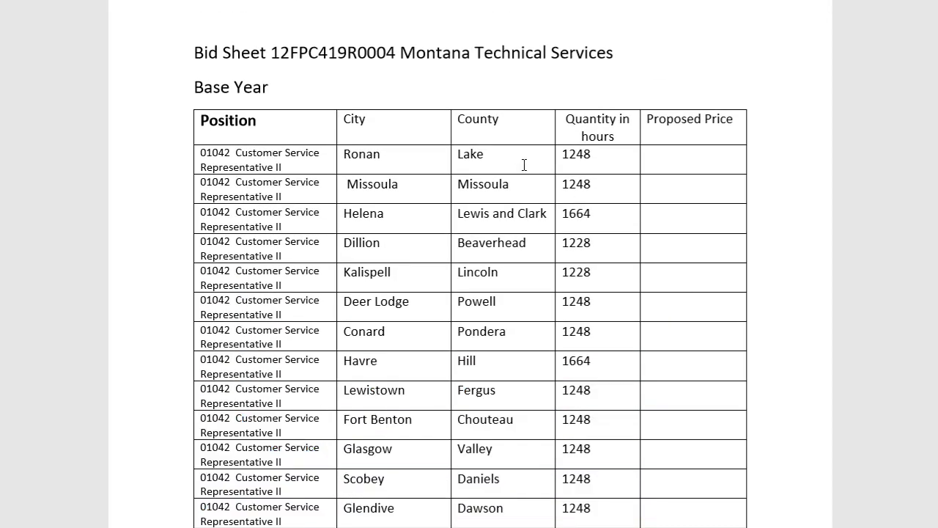
# - Mark the County heading and the Lake county entry in the Base Year table by selecting each and clearing the selection
pyautogui.moveTo(503, 123); pyautogui.dragTo(465, 123)
pyautogui.click(719, 225)
pyautogui.scroll(-2, 726, 266)
pyautogui.moveTo(494, 51); pyautogui.dragTo(459, 52)
pyautogui.click(676, 118)
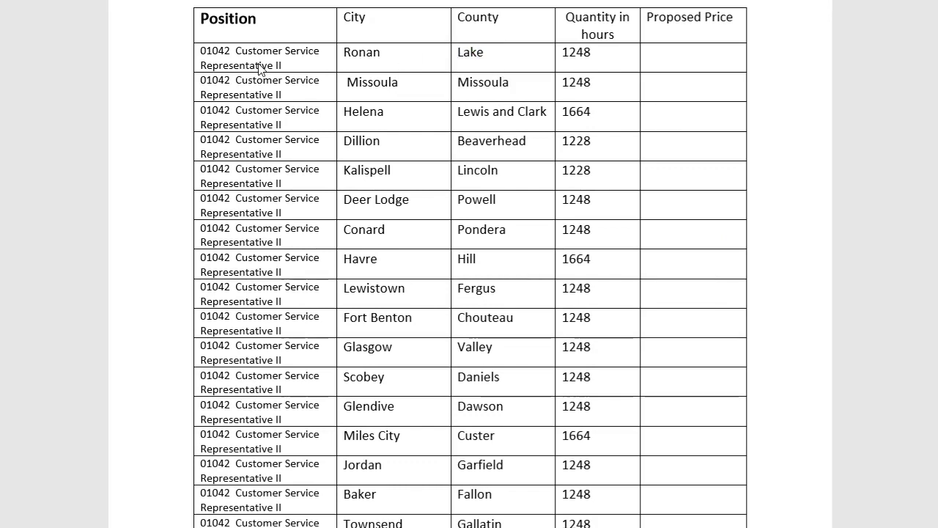
# - Mark the first Customer Service Representative II positions by selecting them, and review the Base Year hours down to the Travel and Total rows
pyautogui.moveTo(235, 51); pyautogui.dragTo(242, 87)
pyautogui.click(708, 122)
pyautogui.scroll(-5, 601, 354)
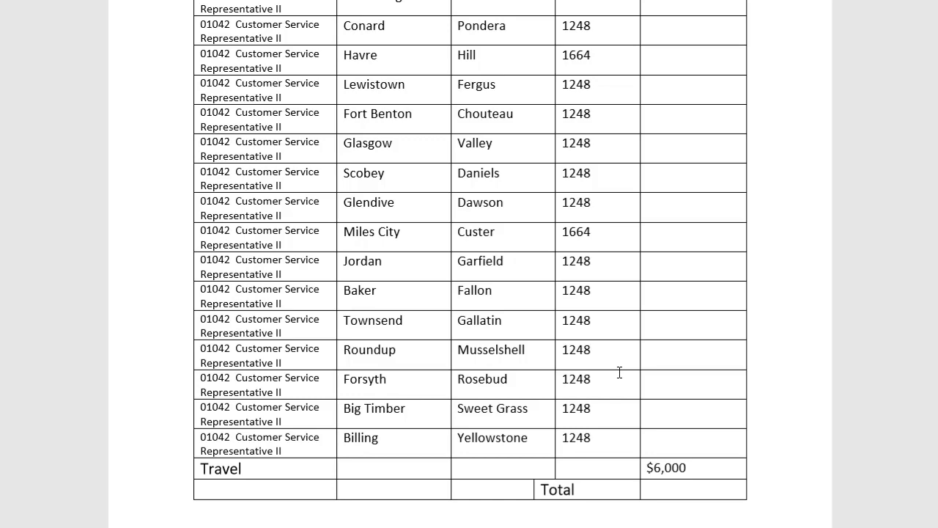
pyautogui.scroll(5, 527, 234)
pyautogui.scroll(-2, 668, 264)
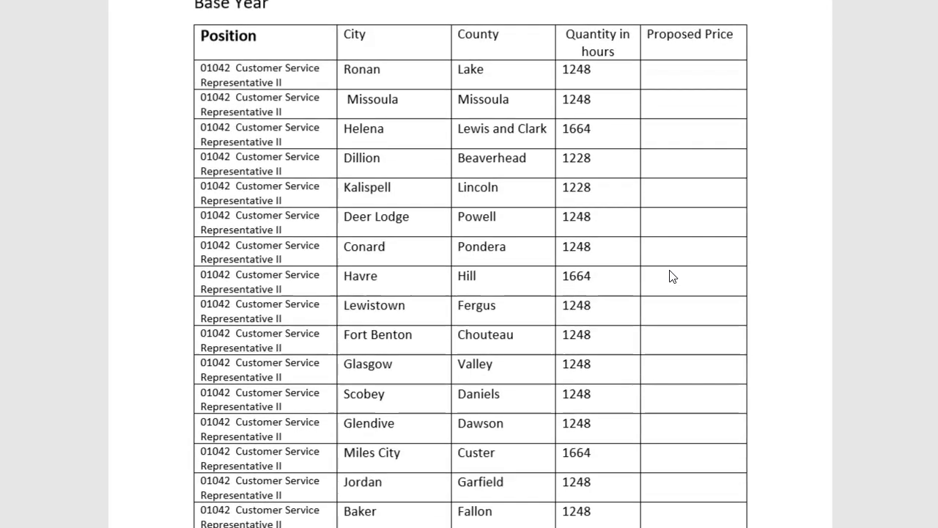
# - Look through the bid sheet from the Base Year table across the option years to the 4th Option year table
pyautogui.scroll(-3, 664, 265)
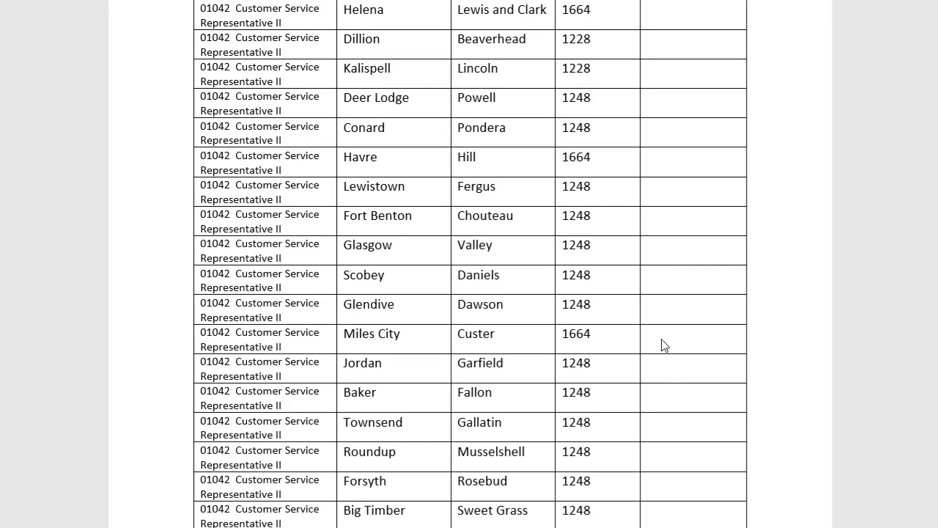
pyautogui.scroll(-15, 664, 345)
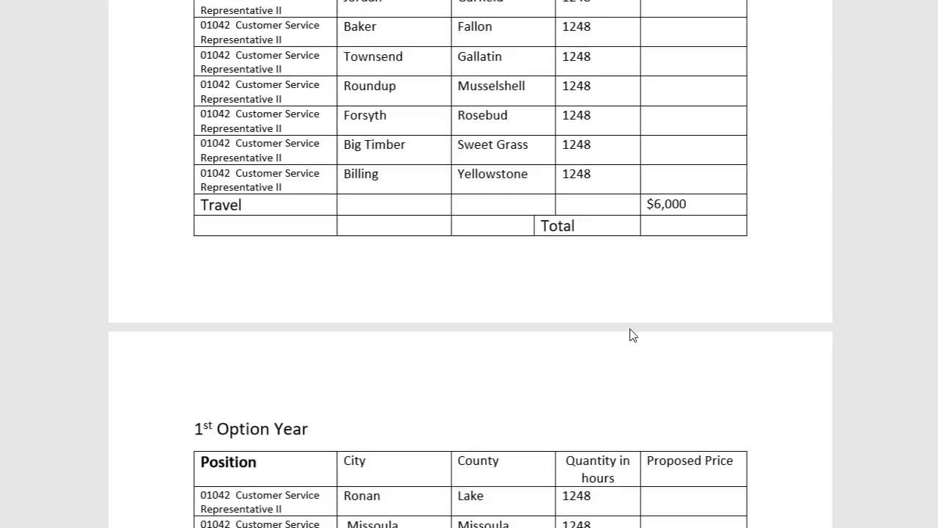
pyautogui.scroll(-15, 622, 324)
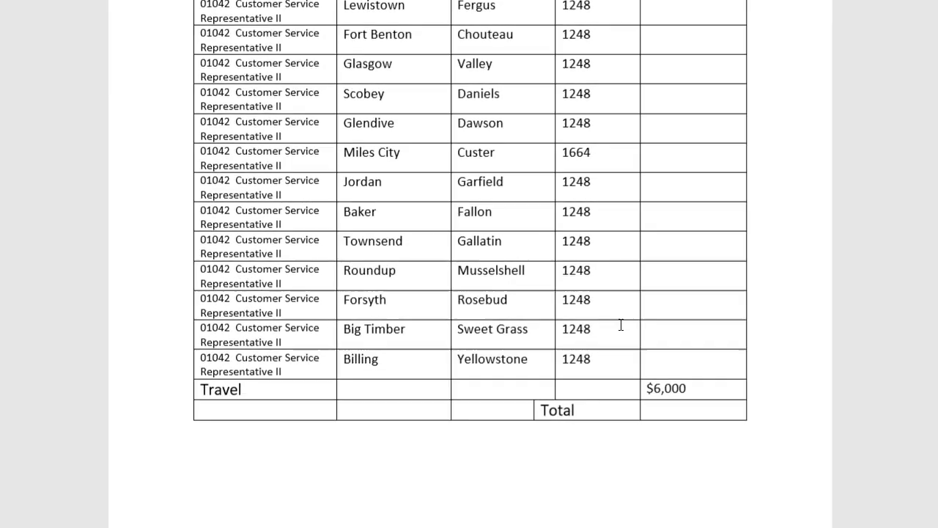
pyautogui.scroll(-8, 619, 324)
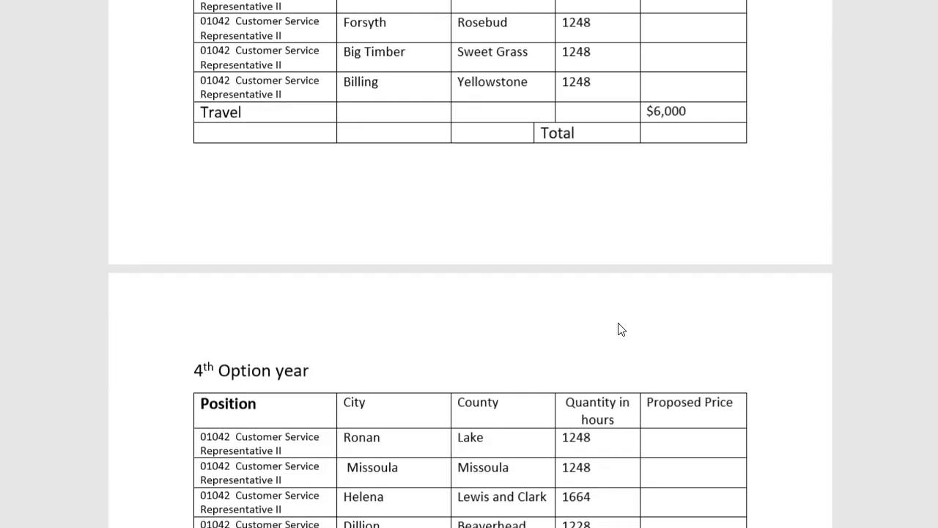
pyautogui.scroll(-10, 620, 329)
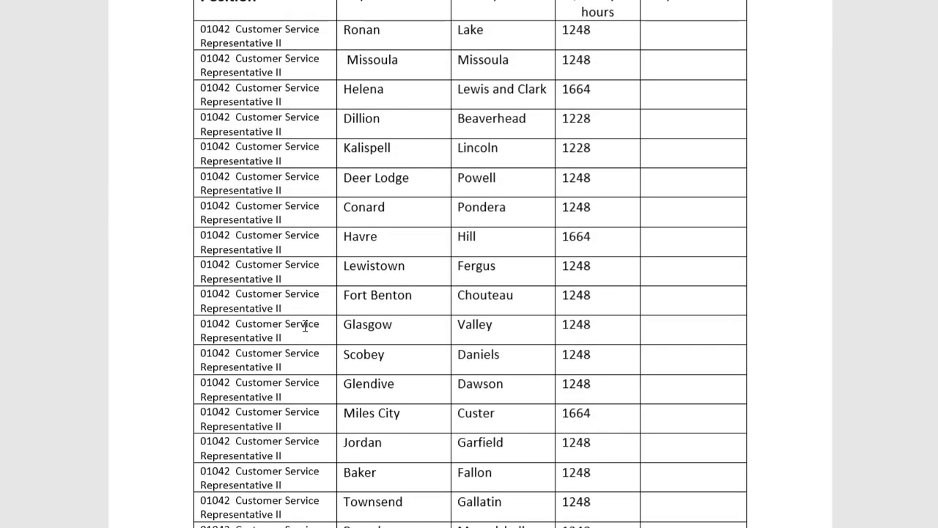
# - Mark the Customer Service Representative II title in the 4th Option year's Ronan row by selecting it, and return to review the Base Year table
pyautogui.moveTo(236, 30); pyautogui.dragTo(283, 43)
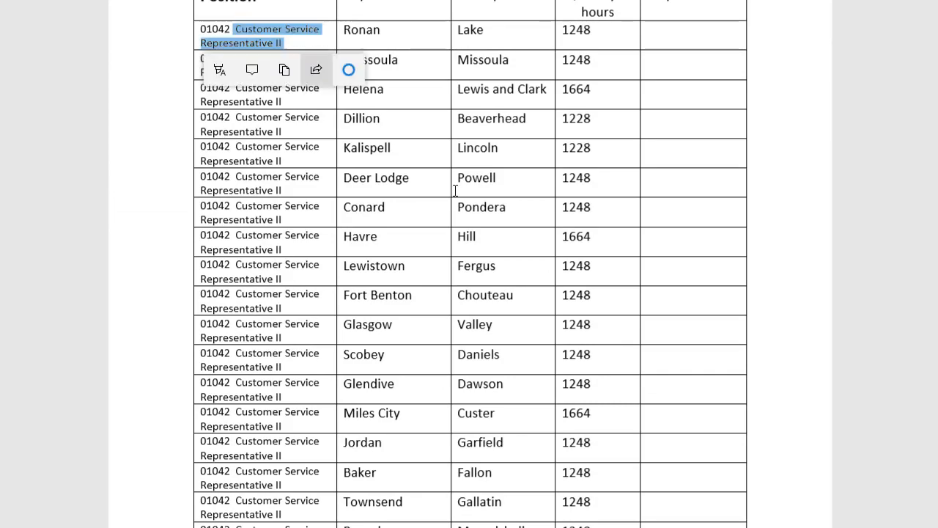
pyautogui.scroll(-15, 604, 423)
pyautogui.scroll(20, 627, 416)
pyautogui.scroll(-6, 623, 415)
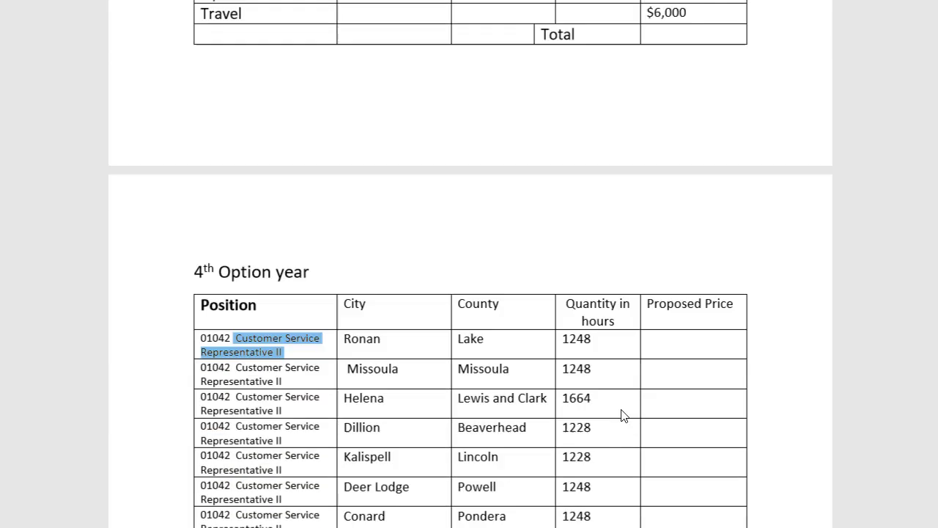
pyautogui.scroll(20, 480, 227)
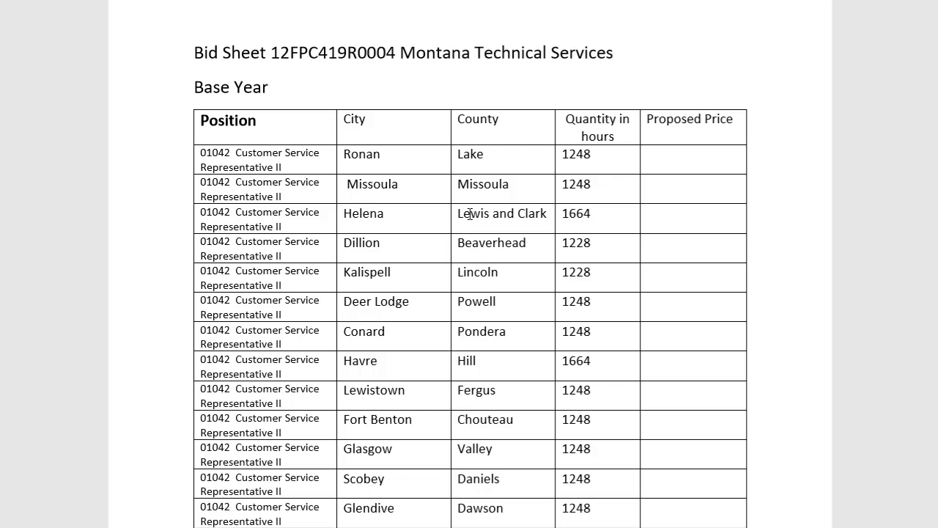
pyautogui.scroll(-20, 553, 251)
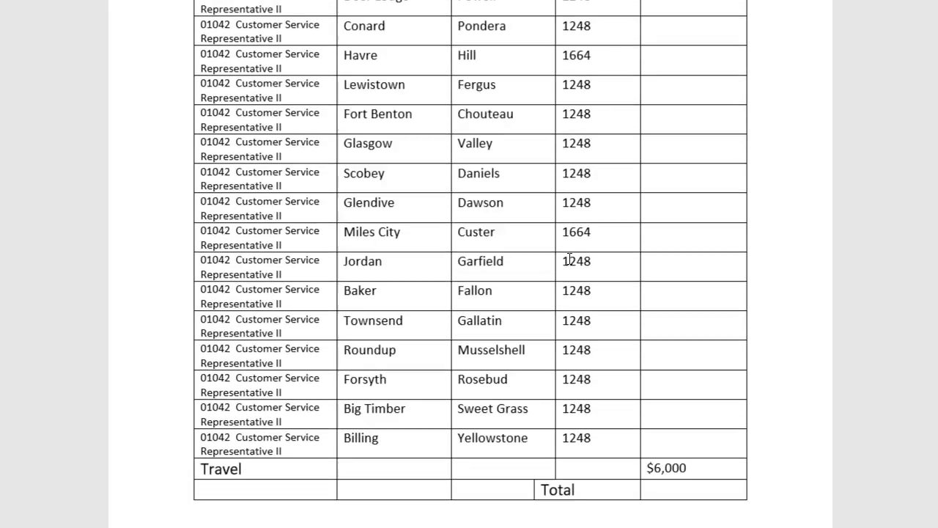